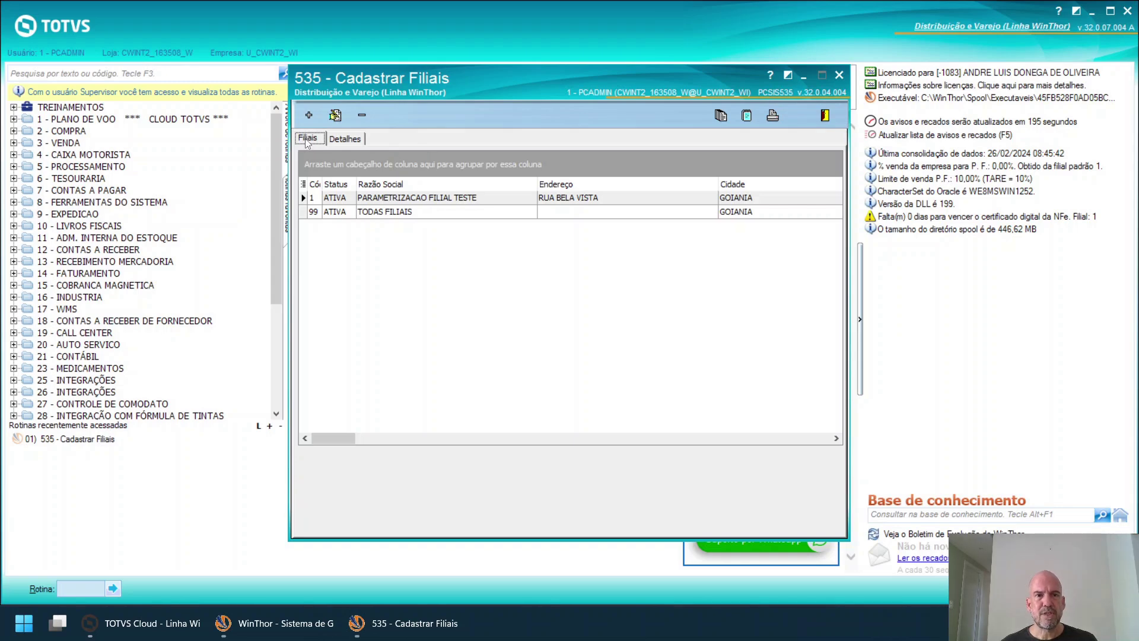
- Compare the list of branches with the registration details of branch 1, including its code and client code fields
left_click(344, 140)
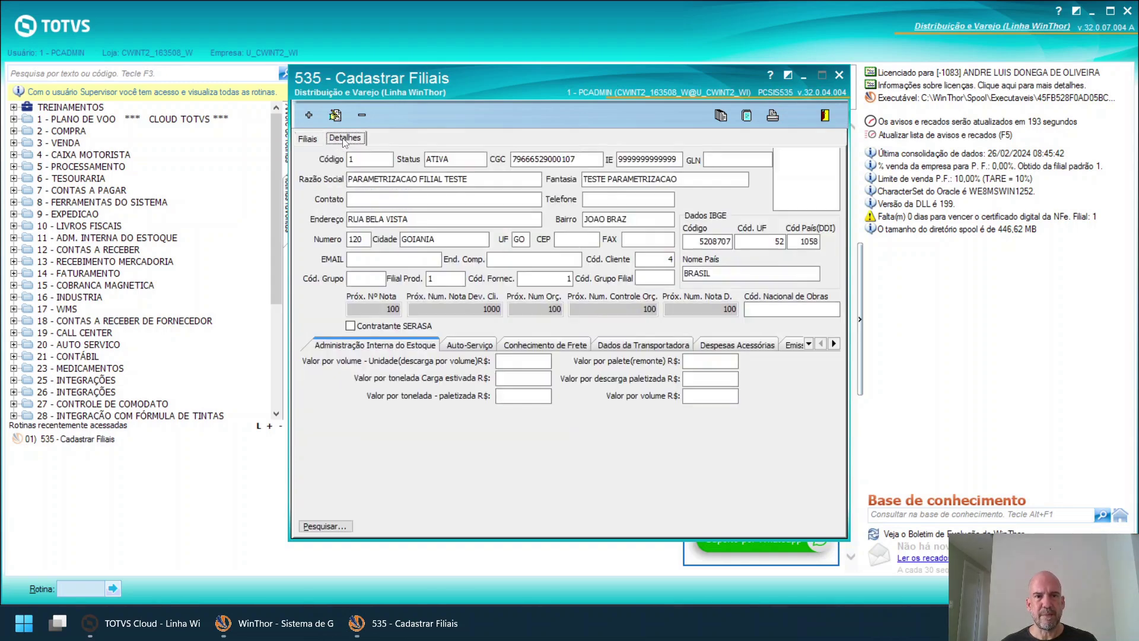
left_click(302, 140)
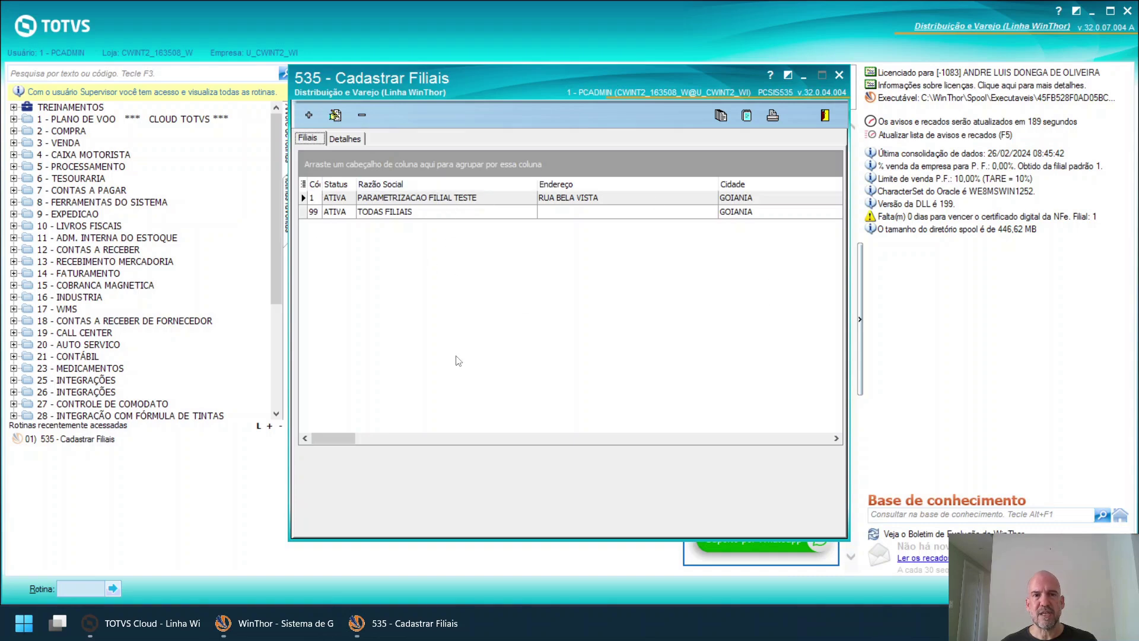
left_click(346, 139)
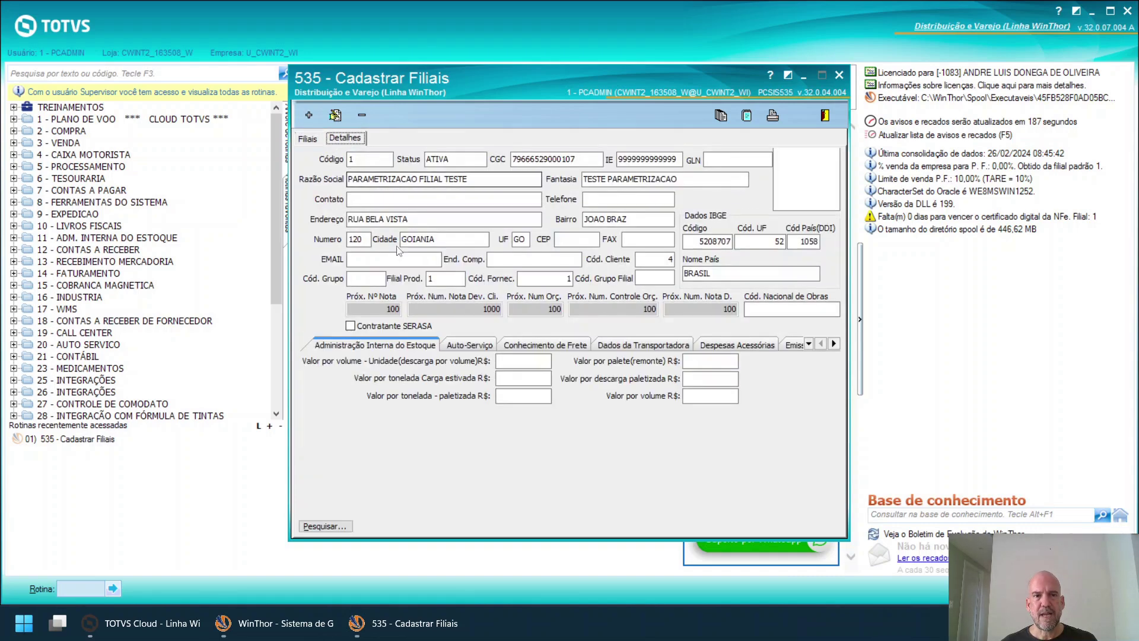
left_click(307, 141)
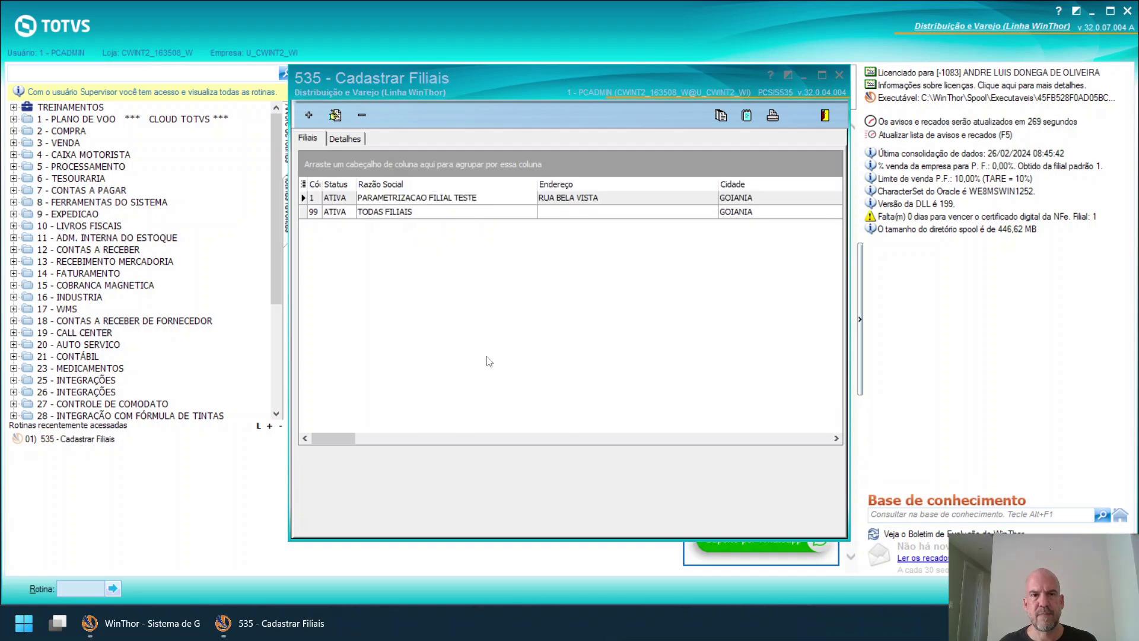
left_click(359, 139)
left_click(355, 160)
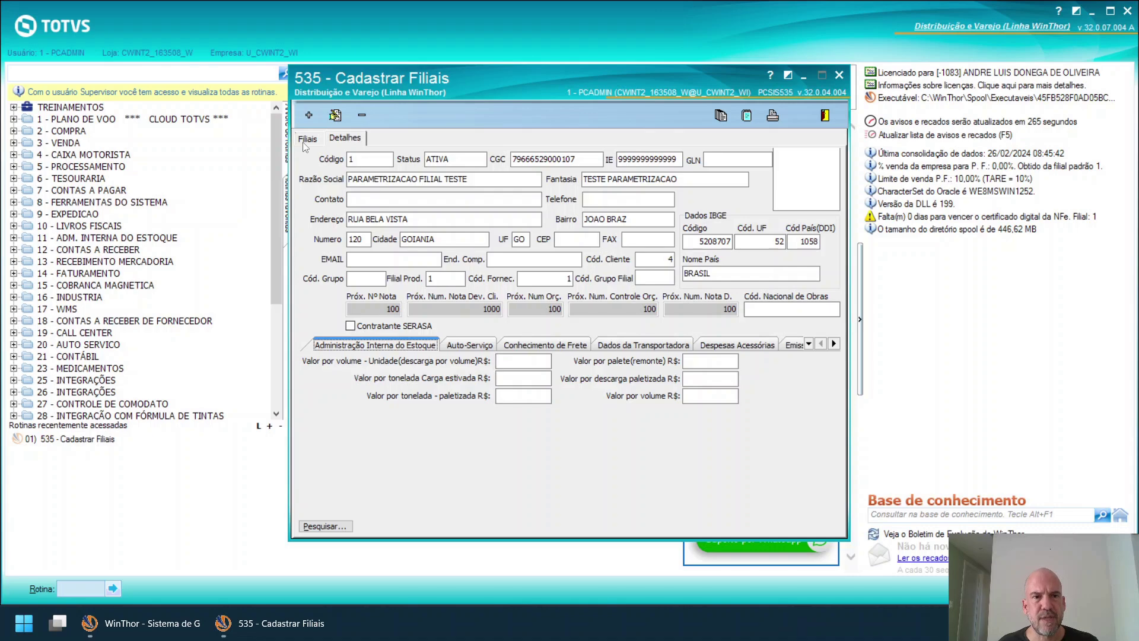
left_click(308, 139)
left_click(348, 138)
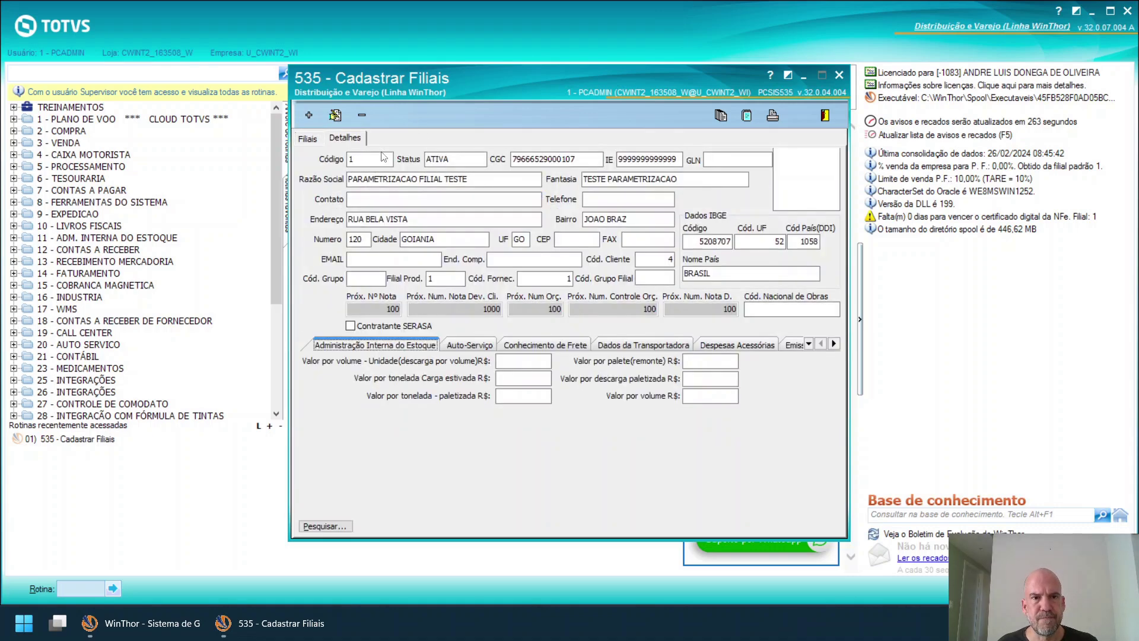
left_click(363, 159)
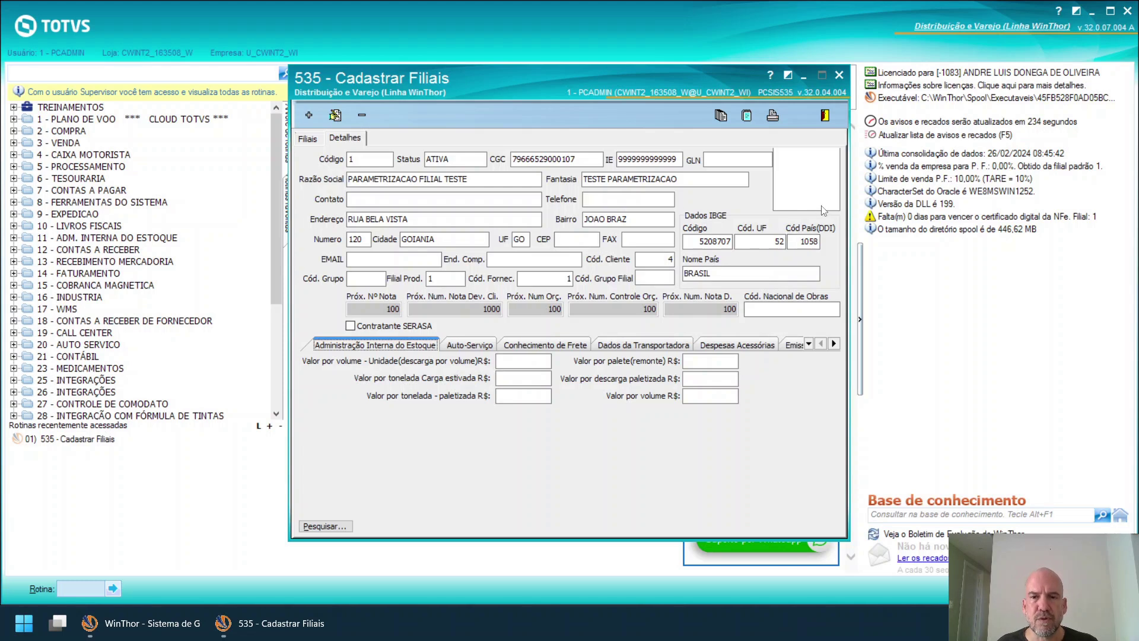
left_click(669, 261)
type("4")
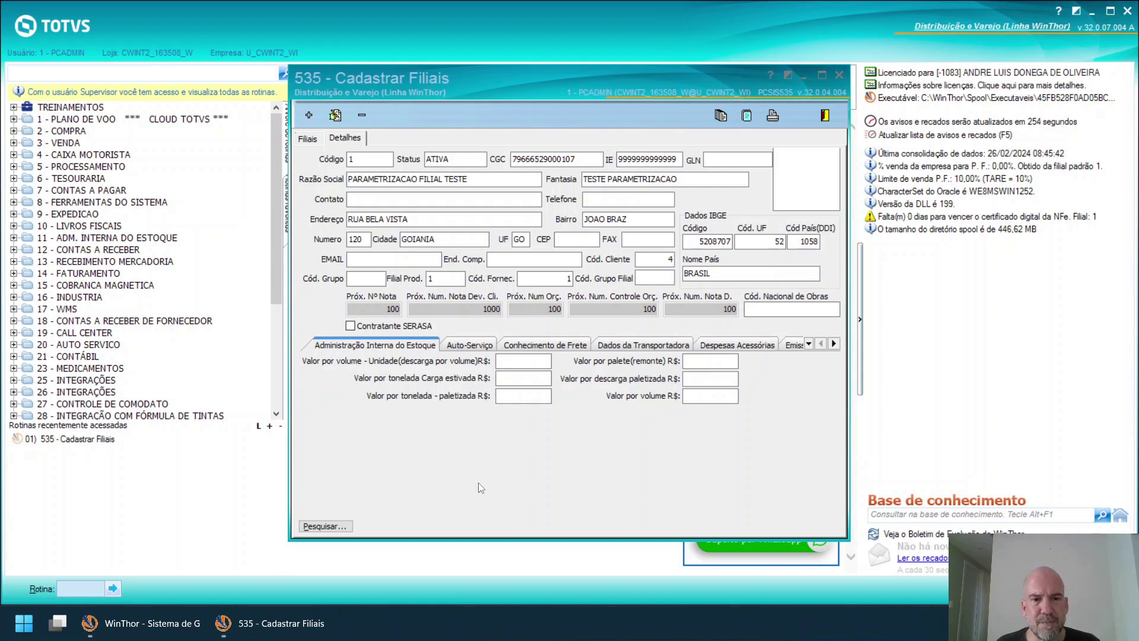
- Examine the branch's Auto-Serviço NFC-e settings, including the A1 certificate password, Token and Id Token fields and the layout options
left_click(469, 345)
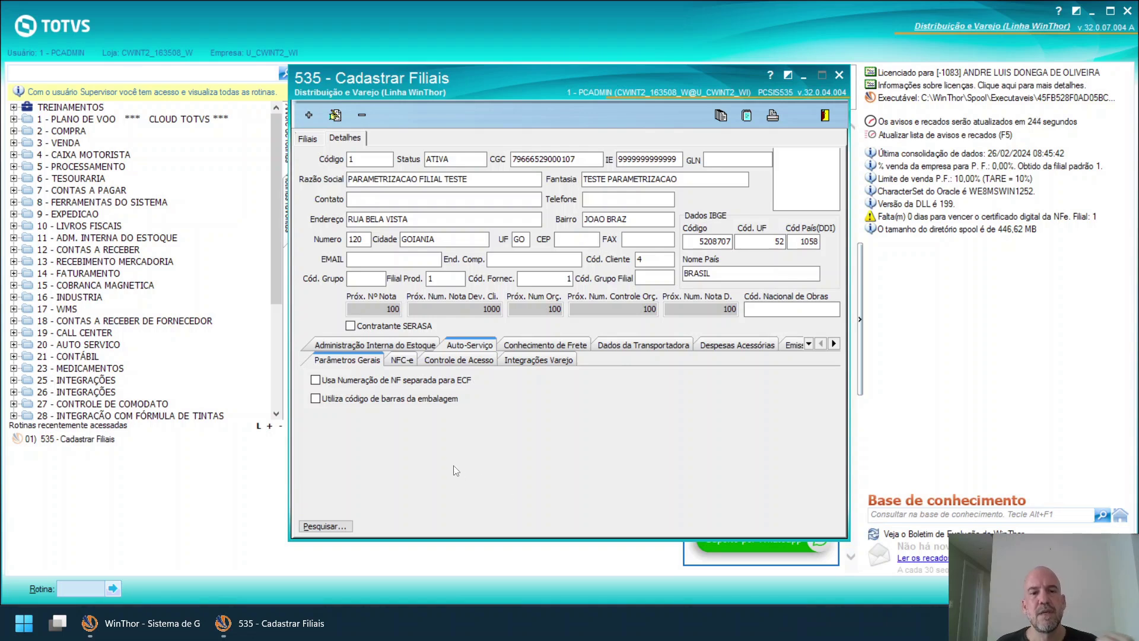
left_click(400, 362)
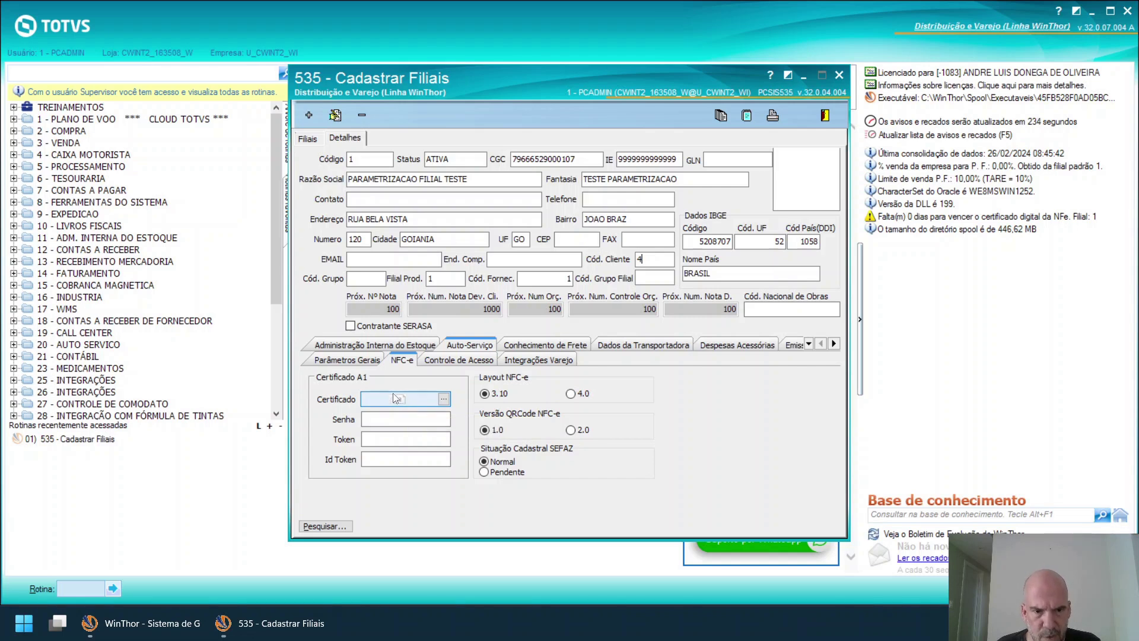
left_click(389, 419)
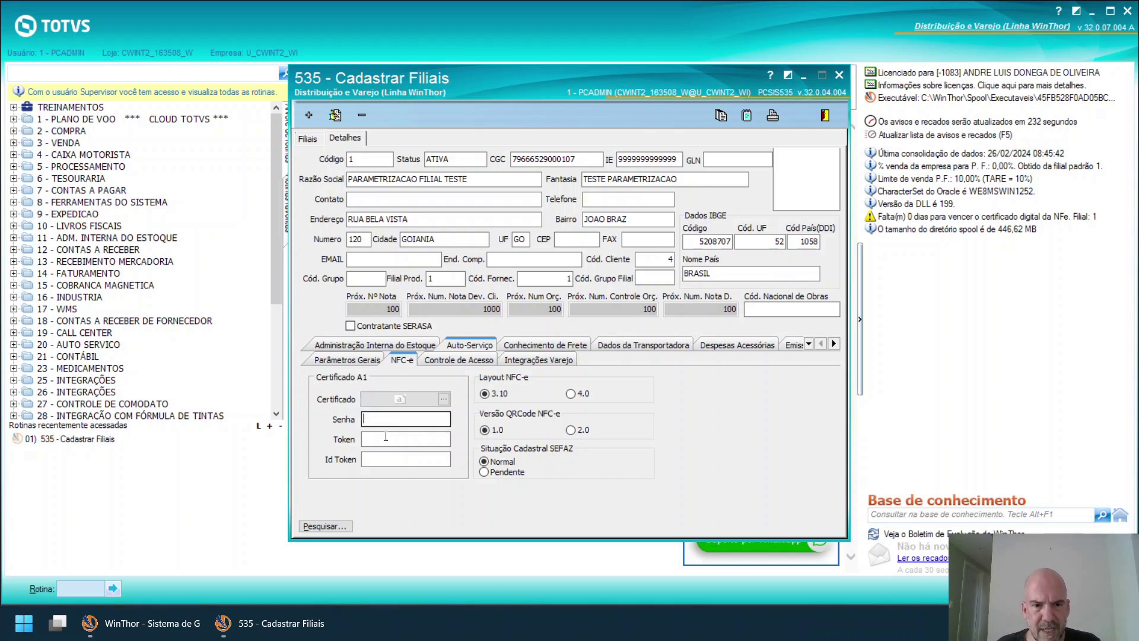
left_click(385, 438)
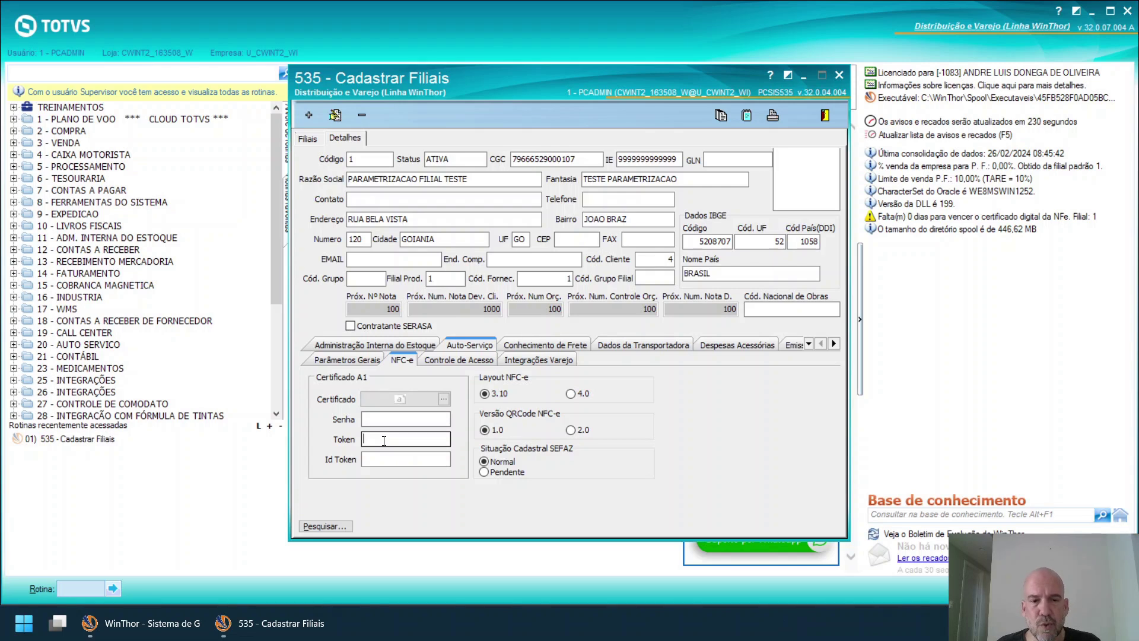
left_click(382, 457)
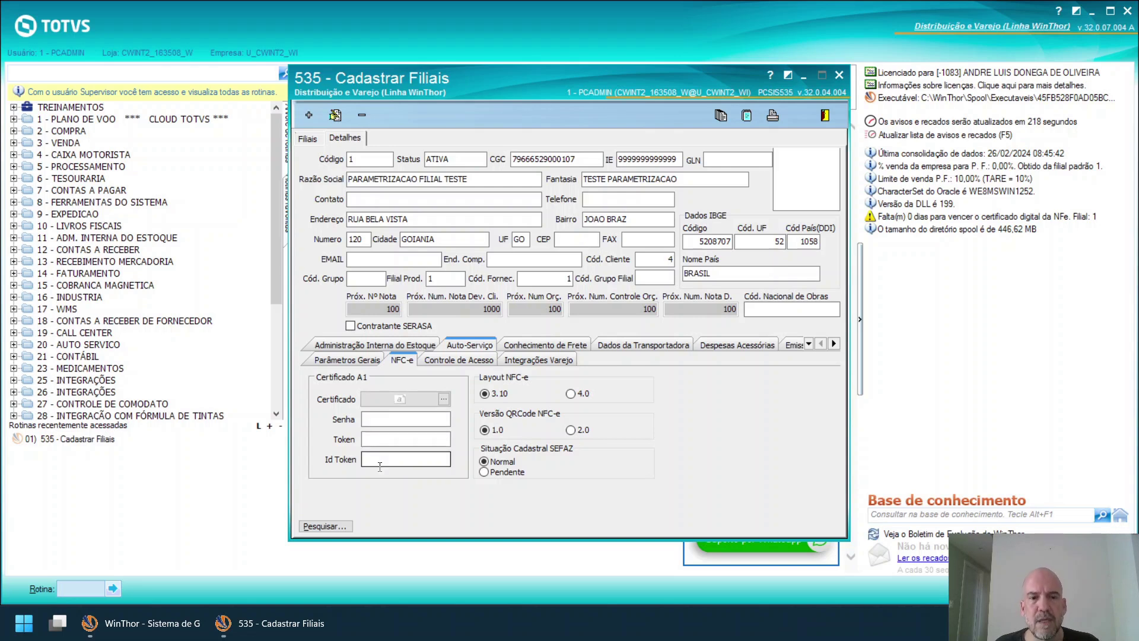
left_click(388, 438)
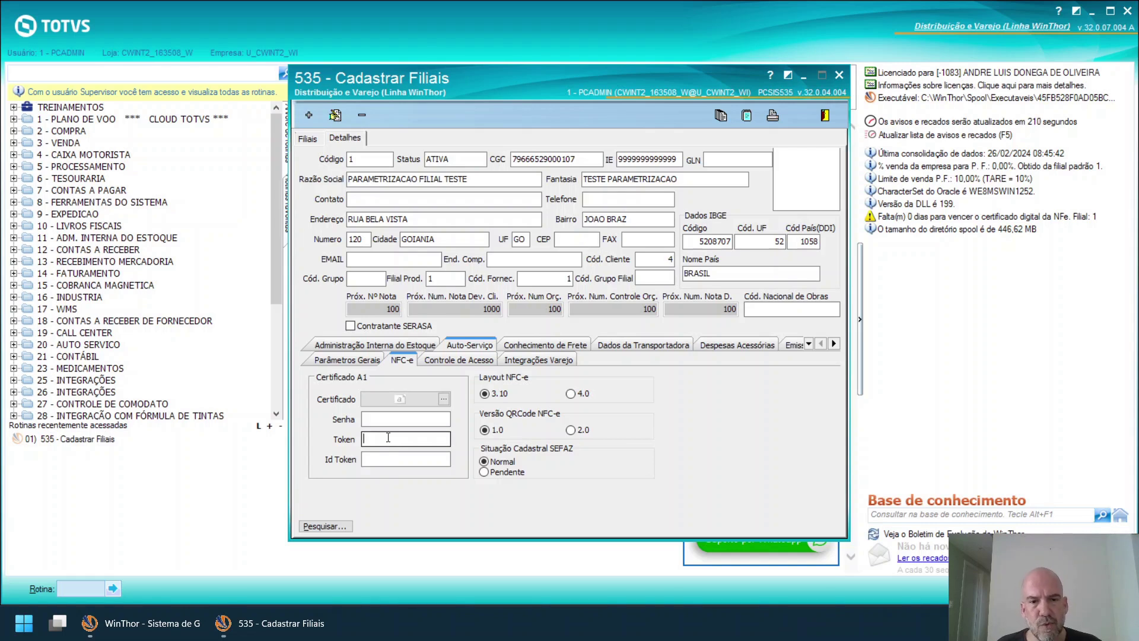
left_click(381, 463)
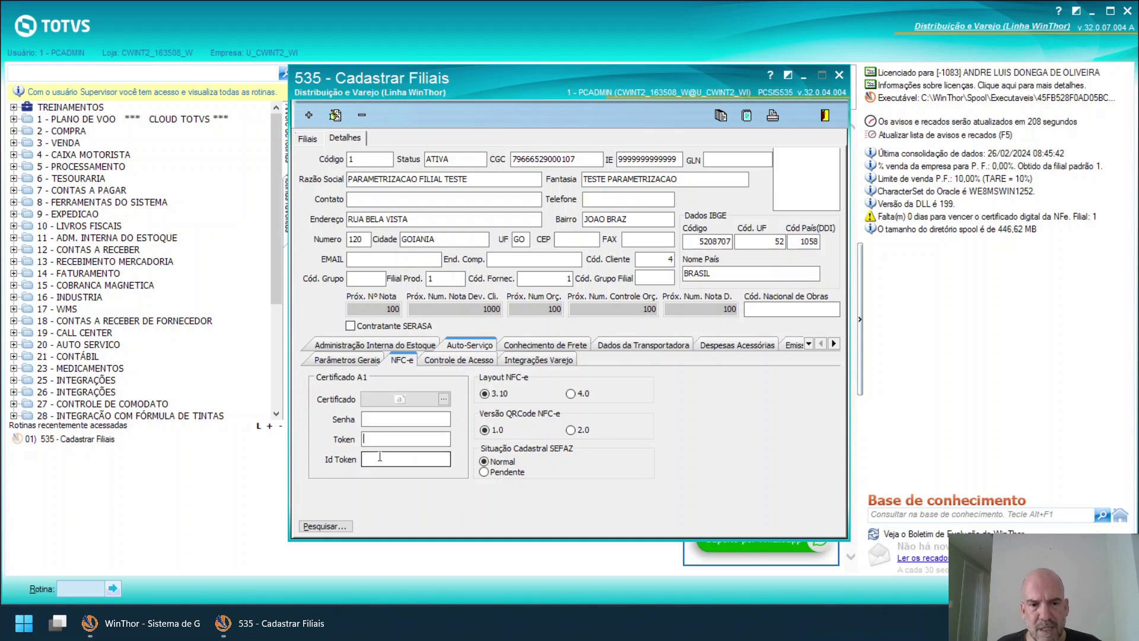
left_click(379, 440)
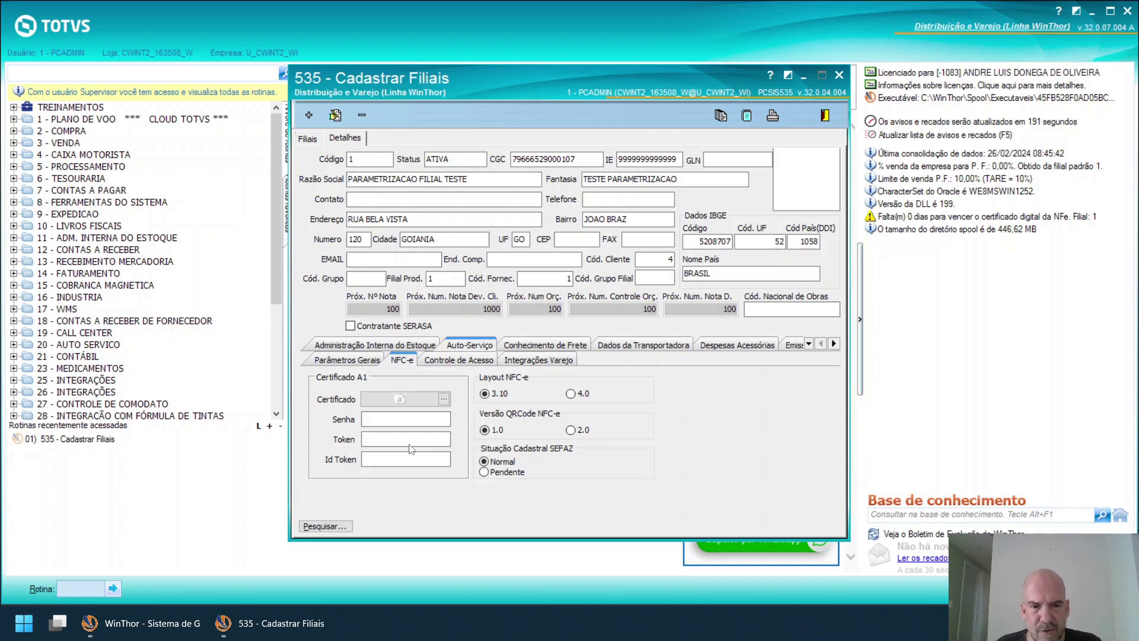
key("Tab")
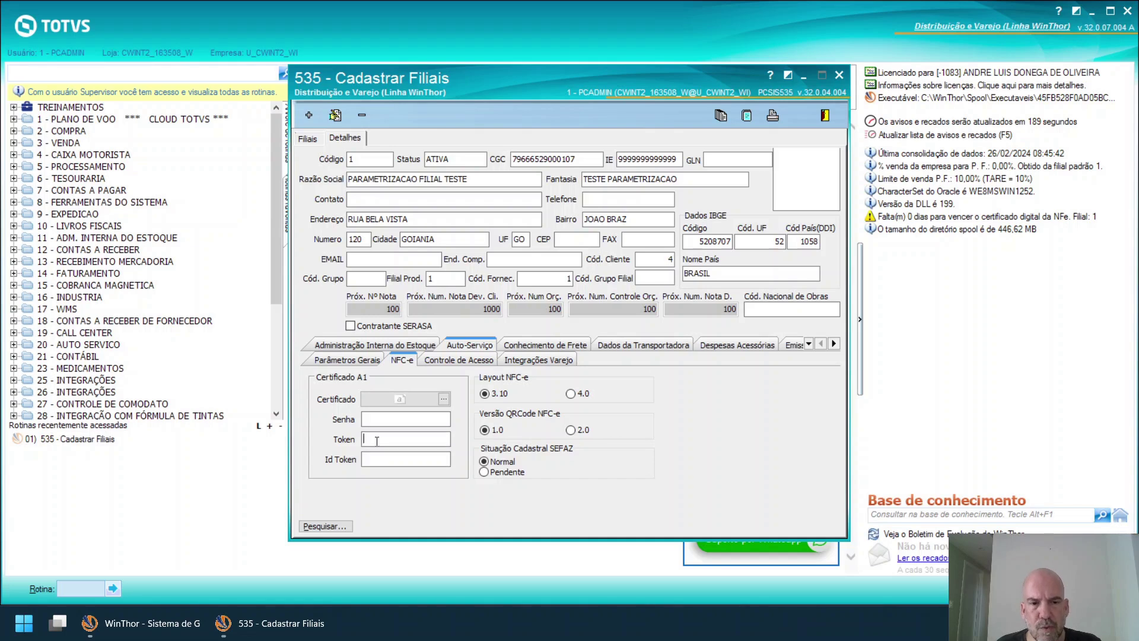
left_click(377, 444)
left_click(378, 465)
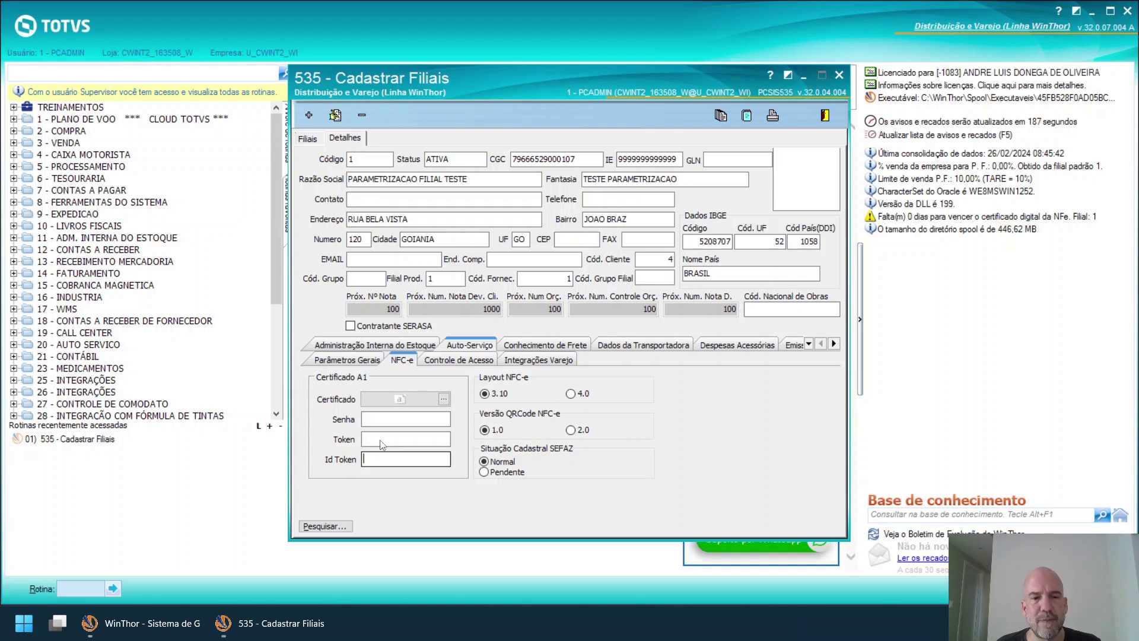
left_click(382, 444)
left_click(383, 462)
left_click(522, 377)
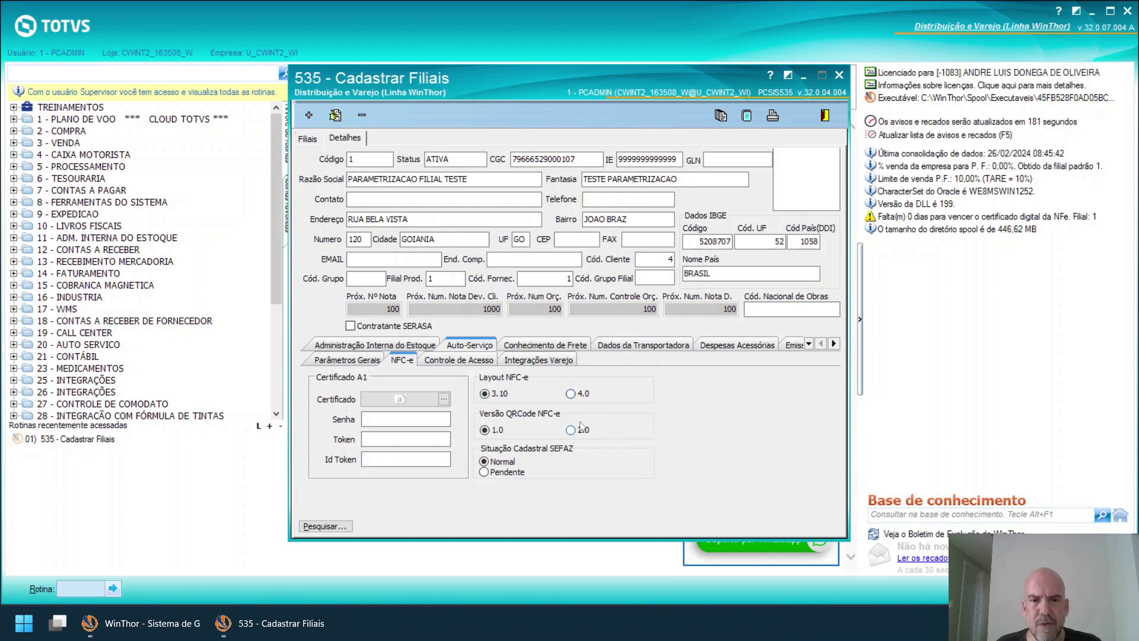
- Review the branch's Controle de Acesso, Integrações Varejo, Emissão de NF's and Entradas settings
left_click(452, 360)
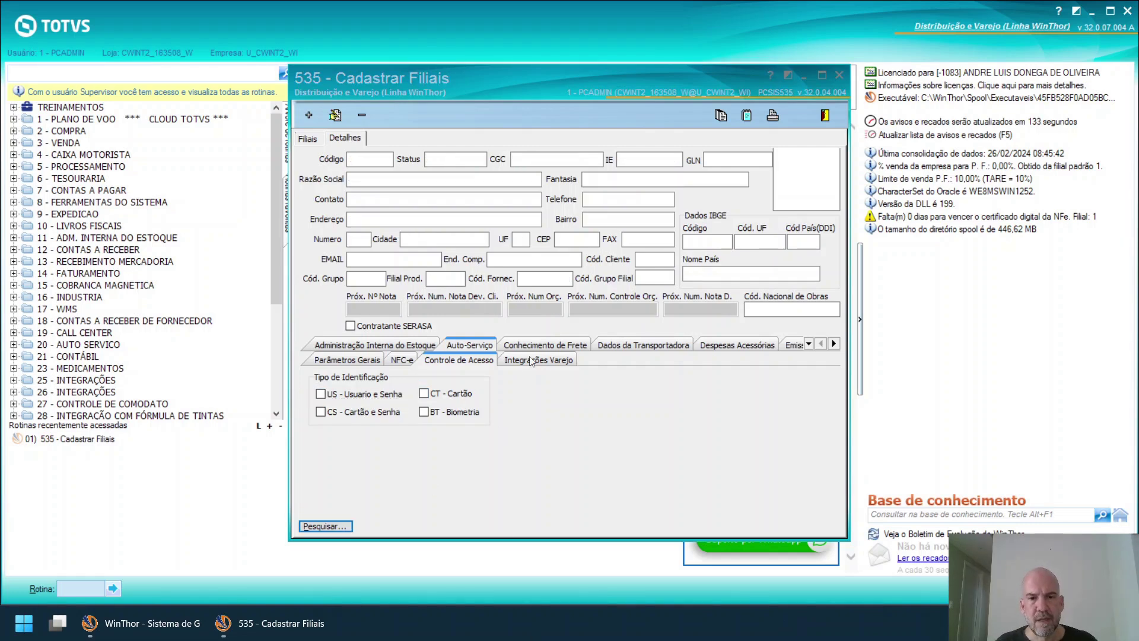
left_click(532, 361)
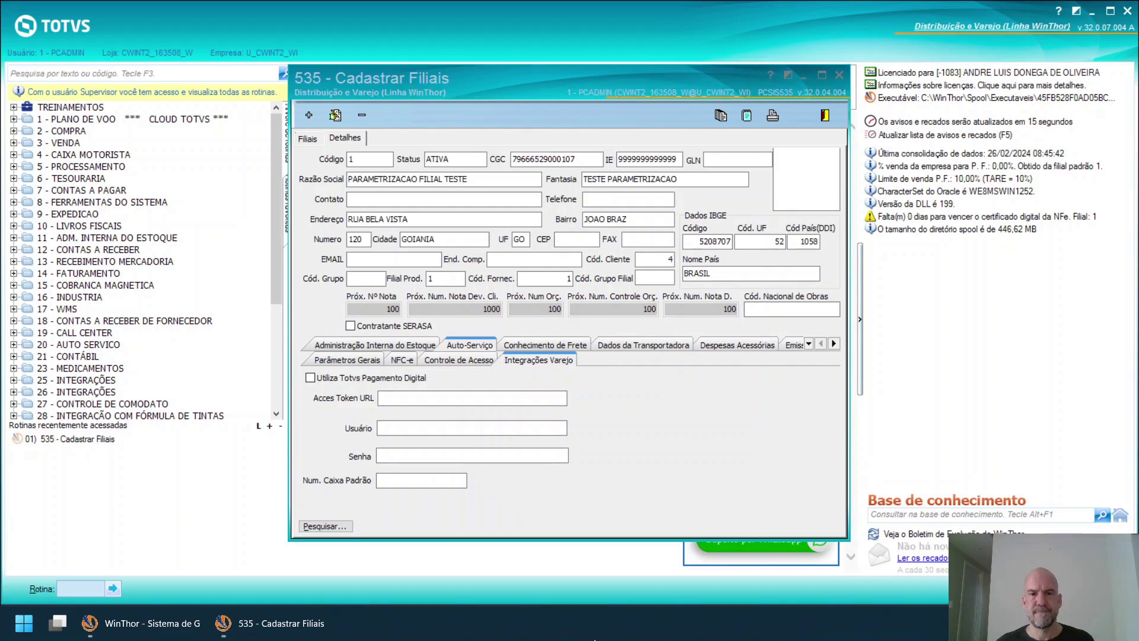
left_click(792, 345)
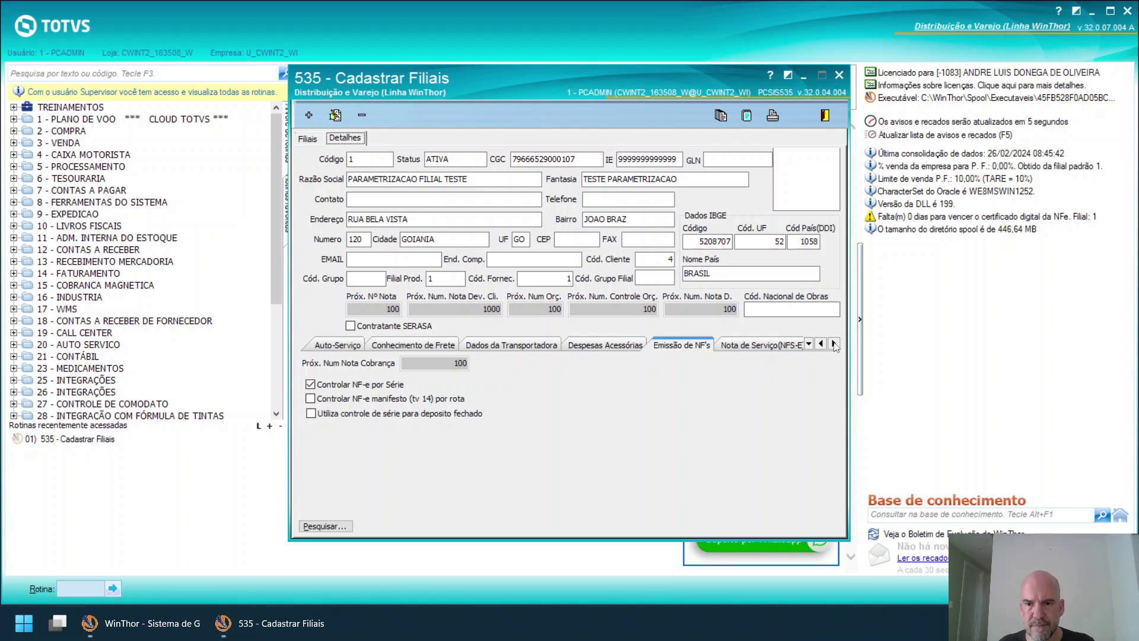
left_click(834, 344)
left_click(773, 346)
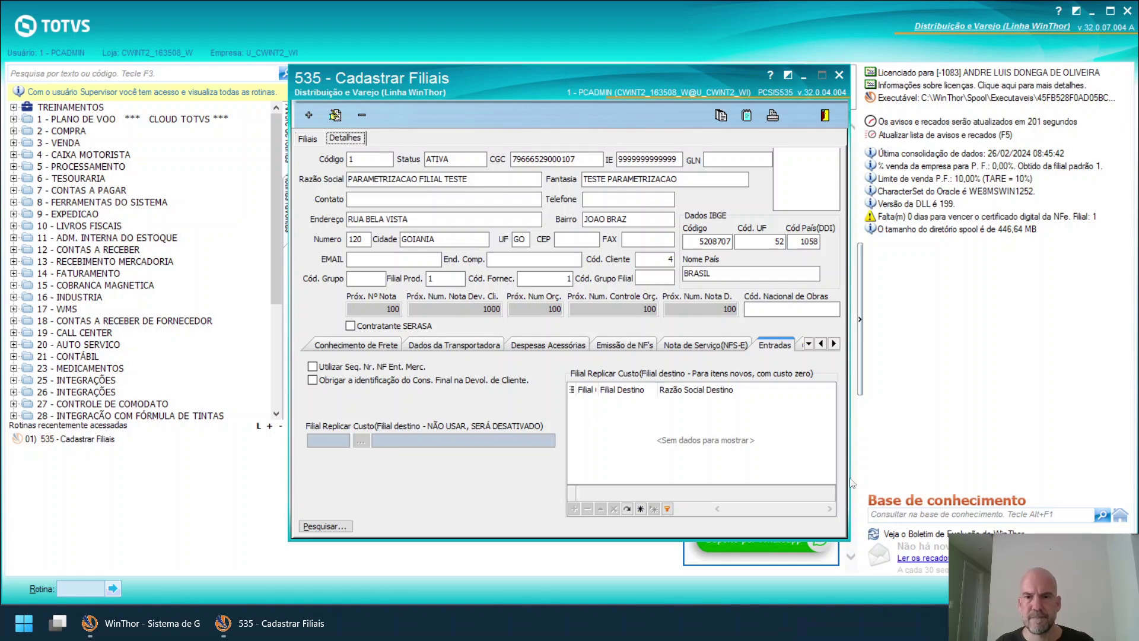
- Examine the branch's Vendas settings, covering the commercial rules and the sales options
left_click(834, 346)
left_click(834, 346)
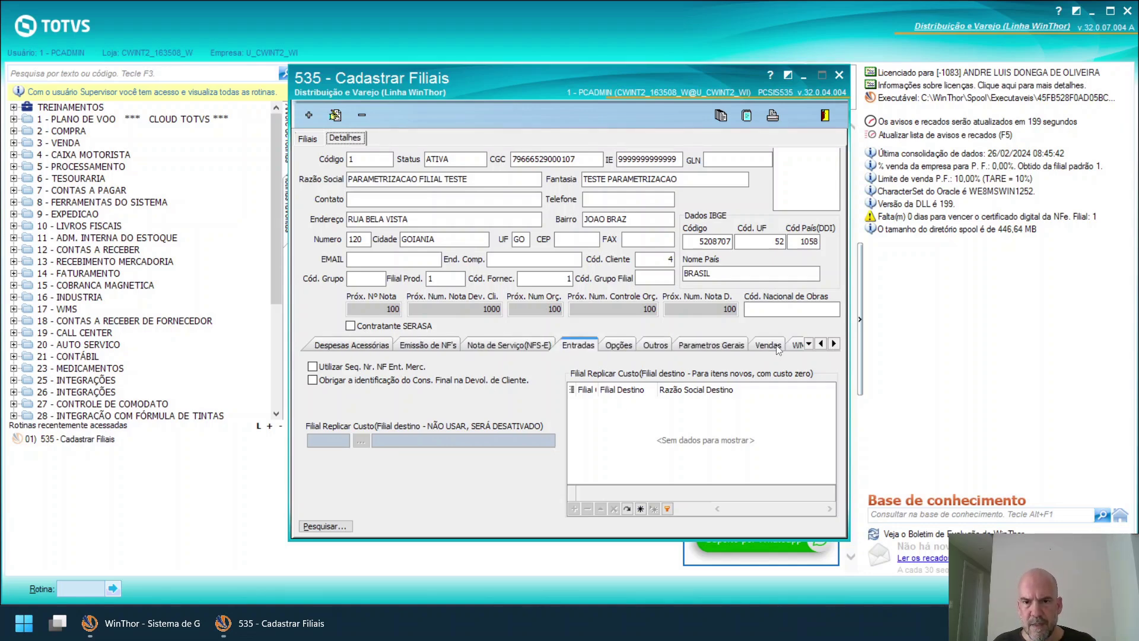
left_click(769, 345)
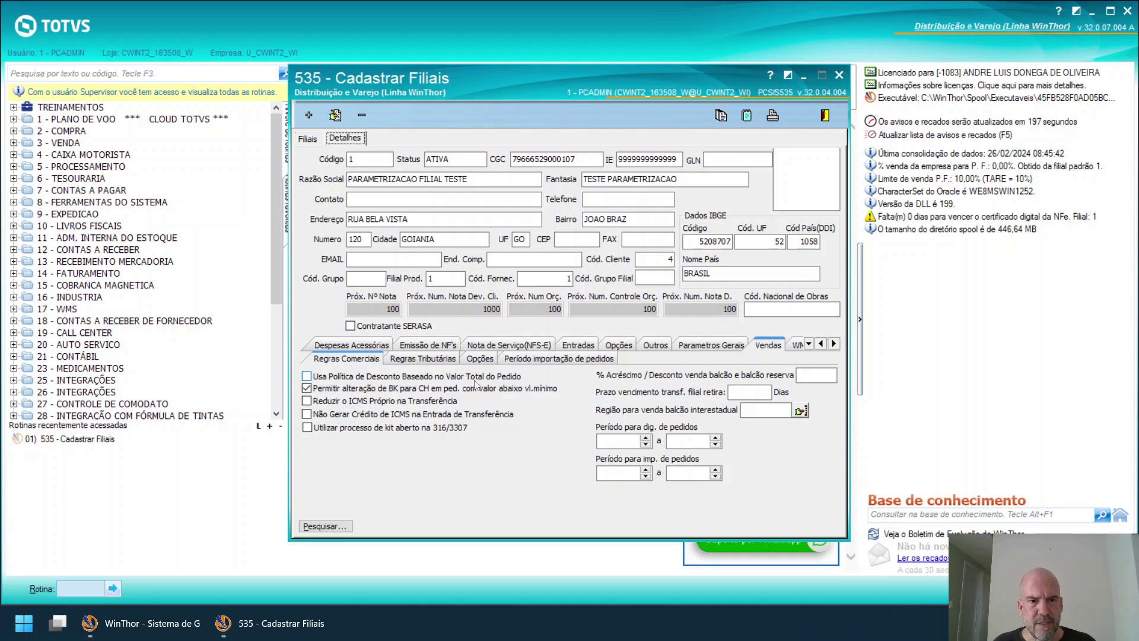
left_click(480, 359)
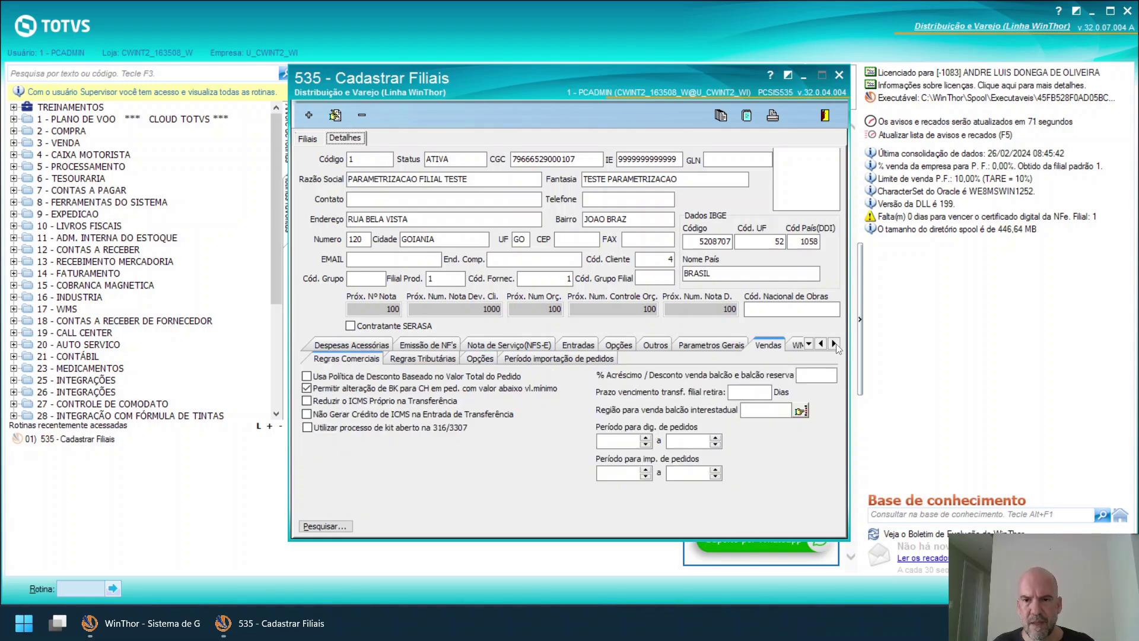
- Review the branch's NF-e(1) numbering and Config. Email NFe settings, and return to the Administração Interna do Estoque settings
left_click(834, 343)
left_click(834, 343)
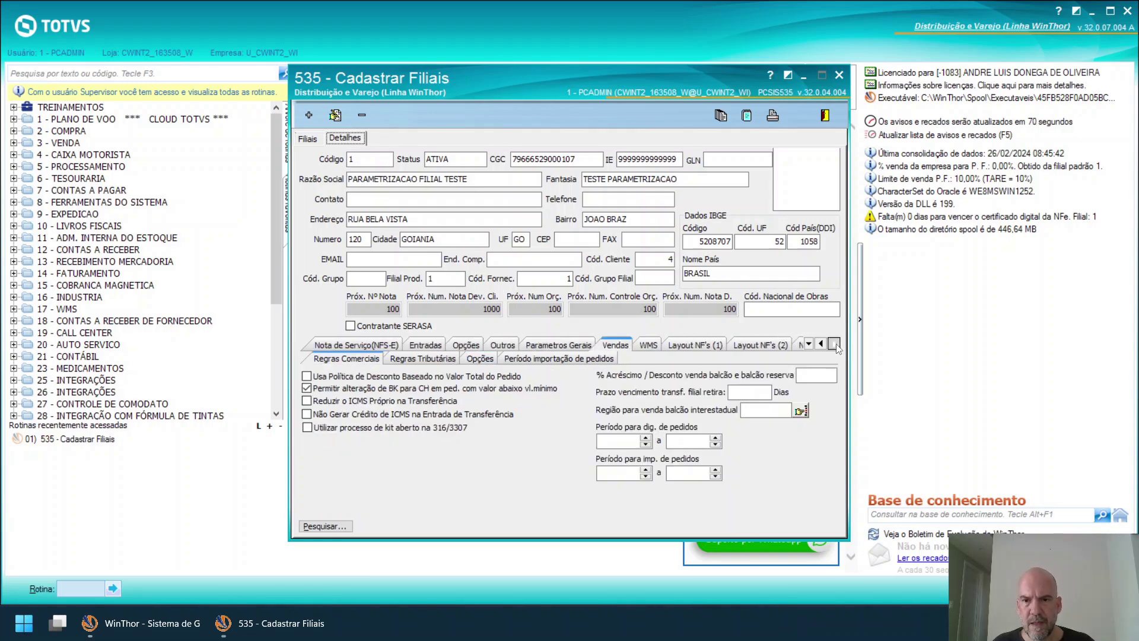
left_click(834, 343)
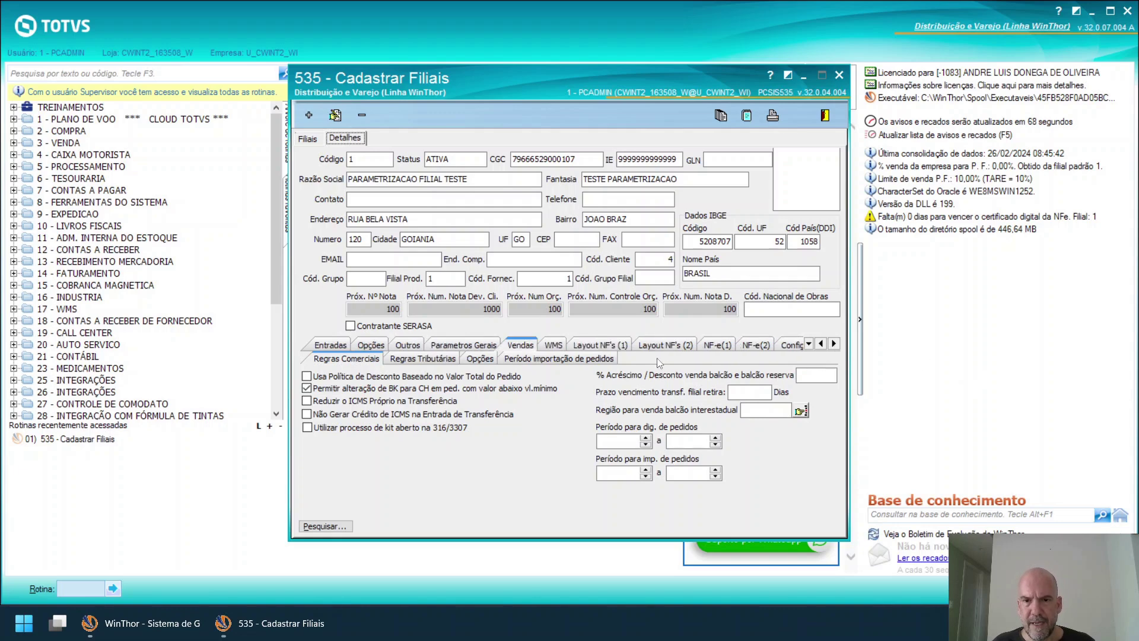
left_click(717, 345)
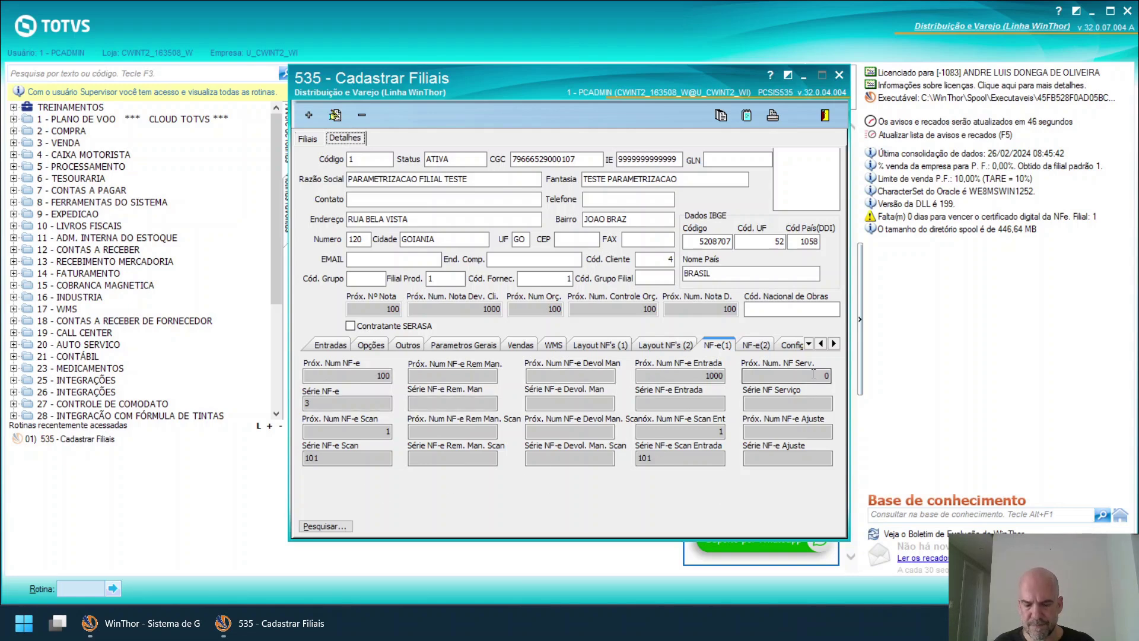
left_click(789, 346)
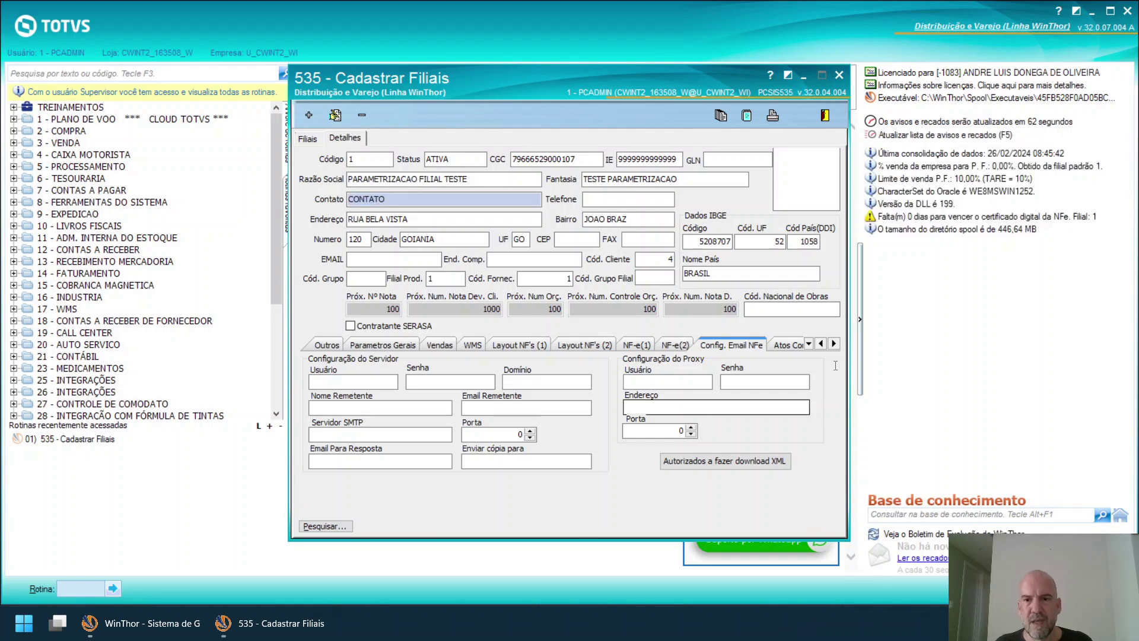
left_click(807, 344)
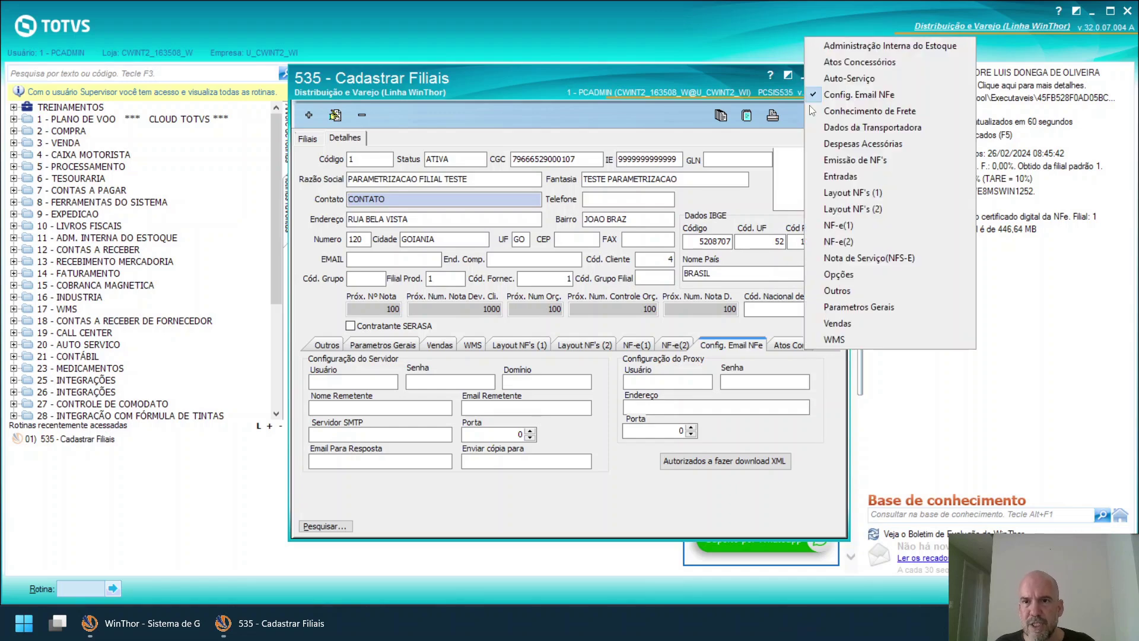
left_click(844, 45)
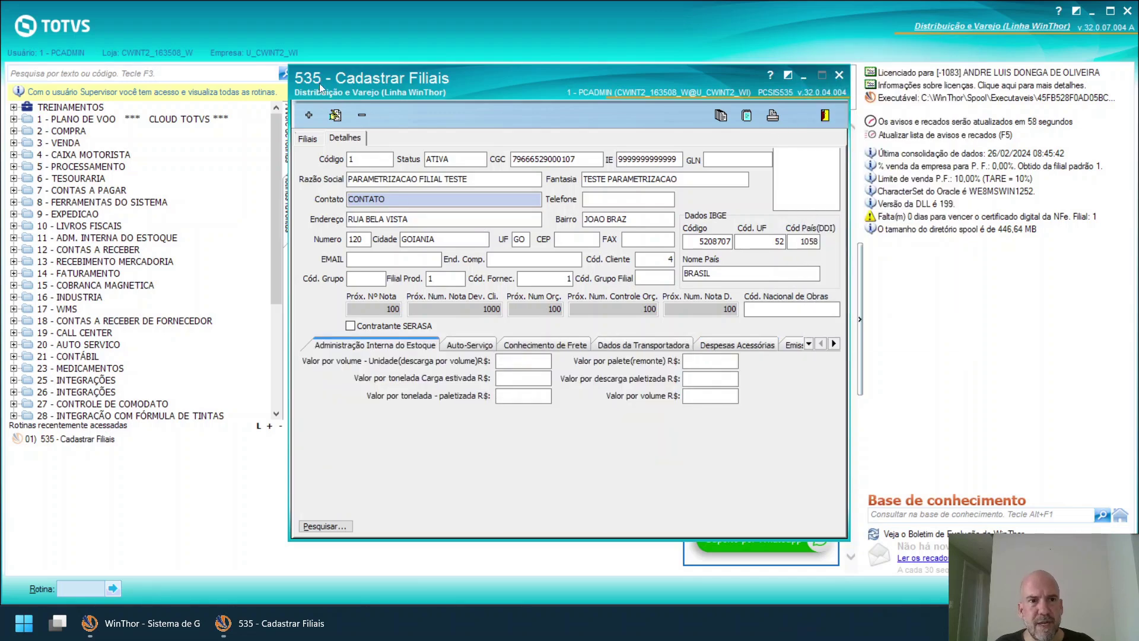
- Open a blank registration form for a new branch, examine its main data fields and close the form
left_click(309, 115)
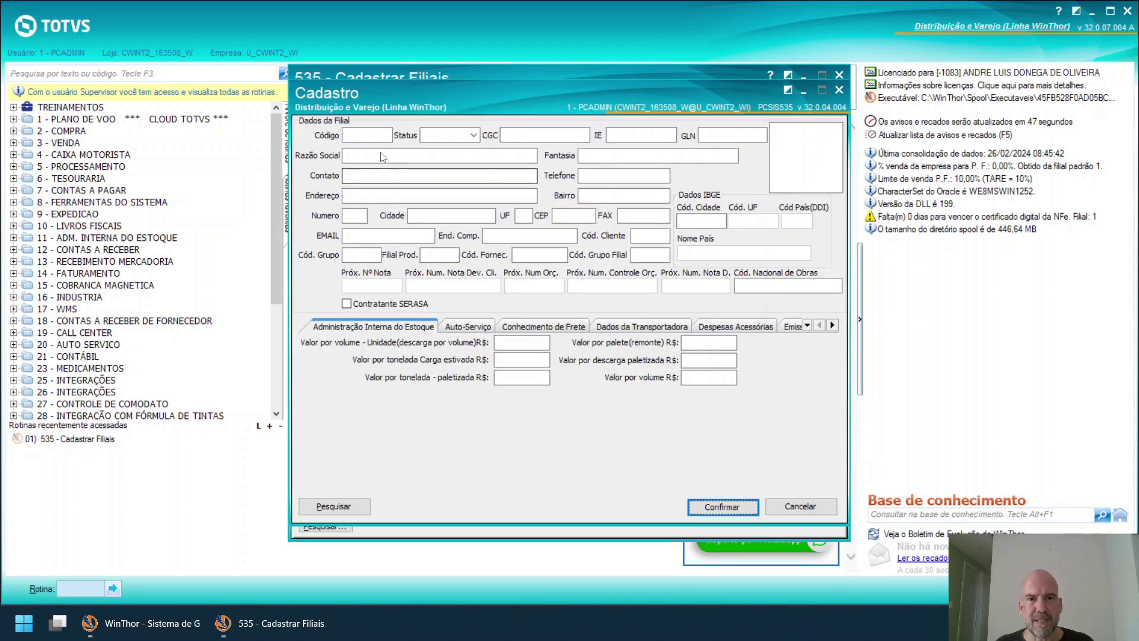
left_click(356, 141)
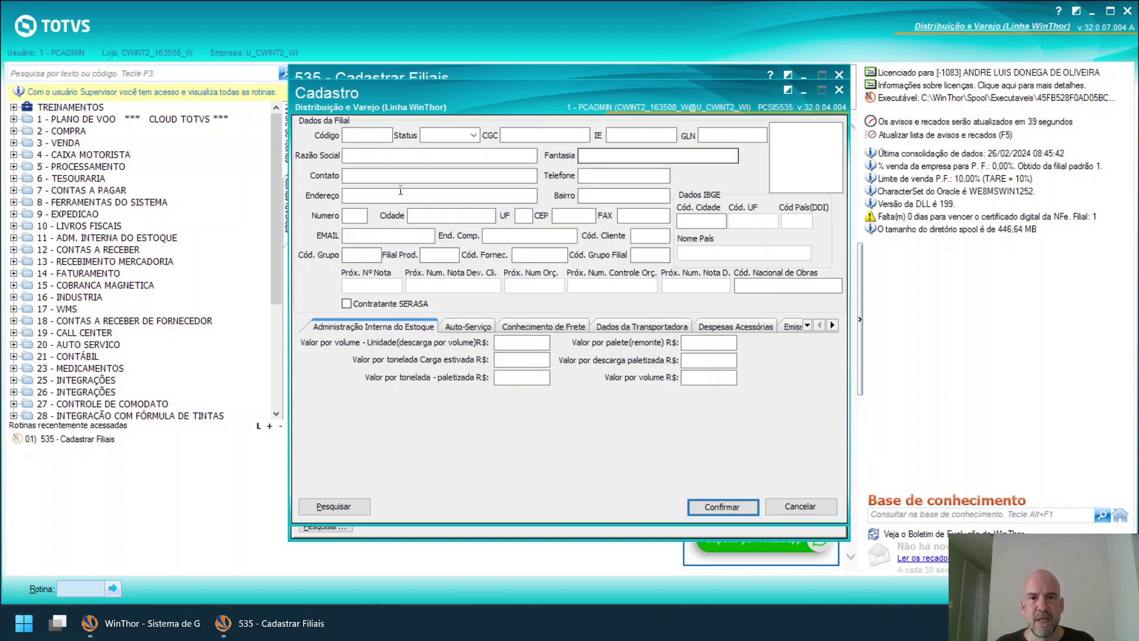
left_click(718, 513)
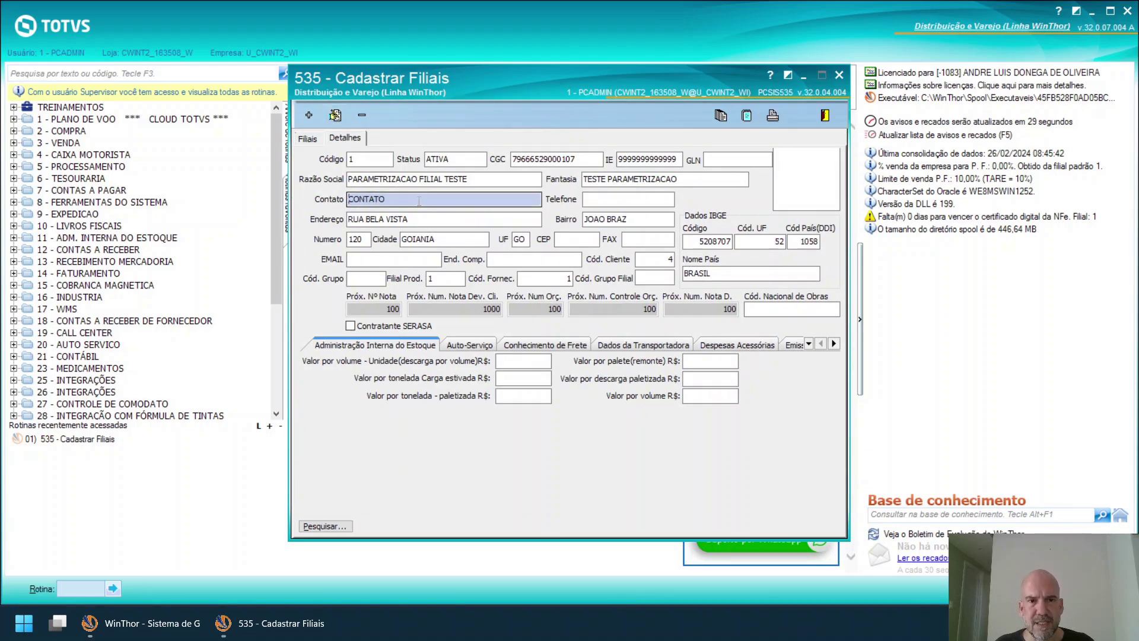
- Change the branch's Contato to CONTATO DE TREINAMENTO and save the registration
left_click(442, 220)
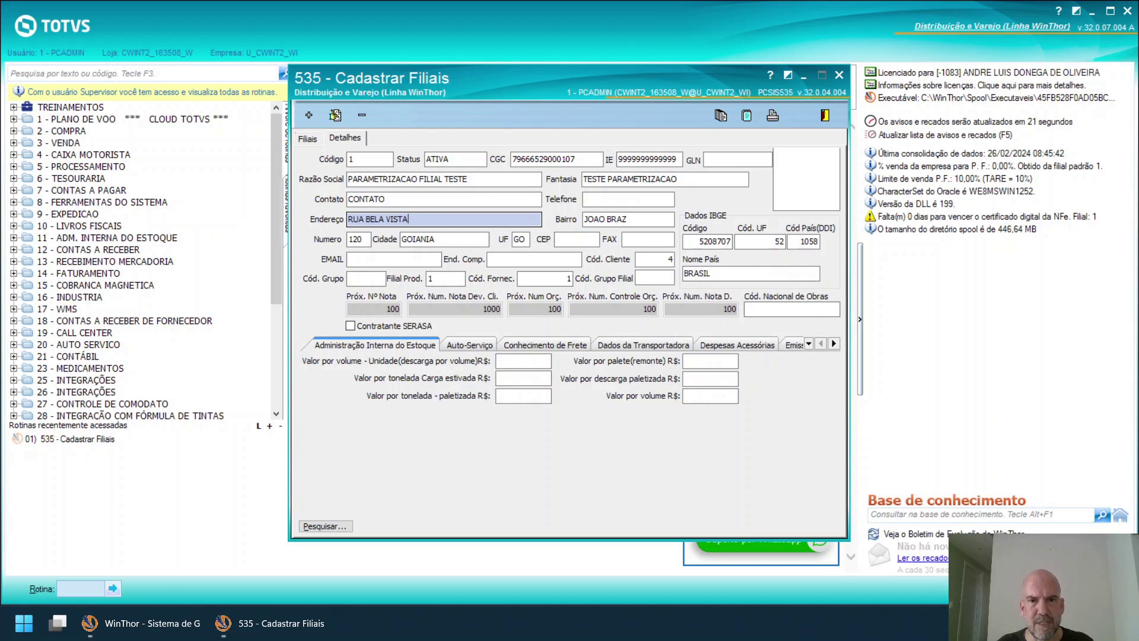
left_click(624, 201)
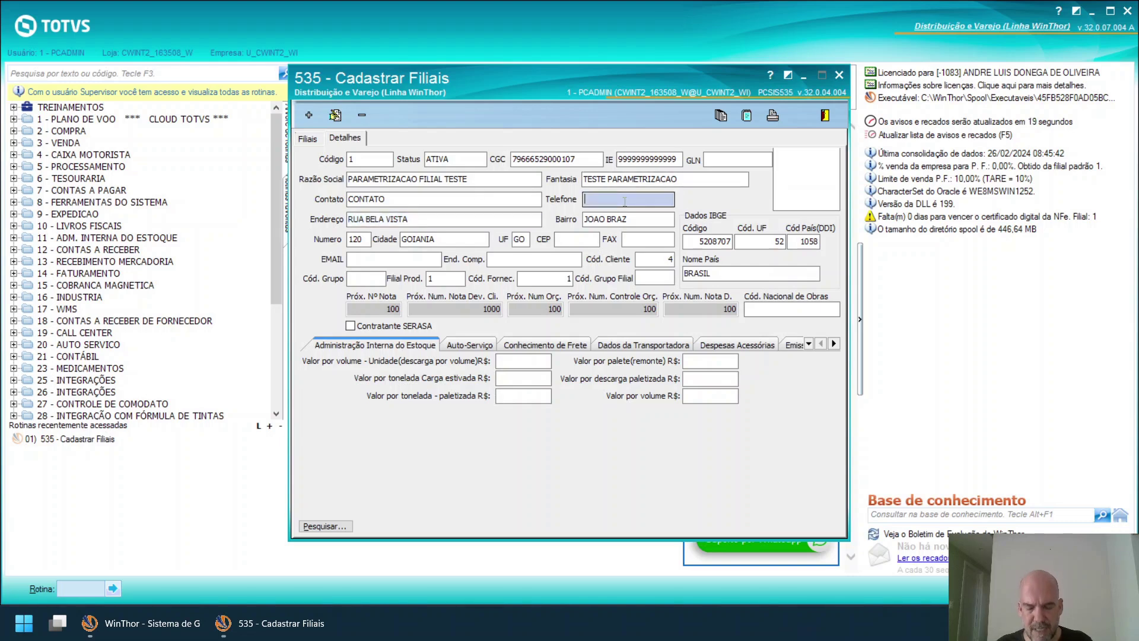
left_click(335, 115)
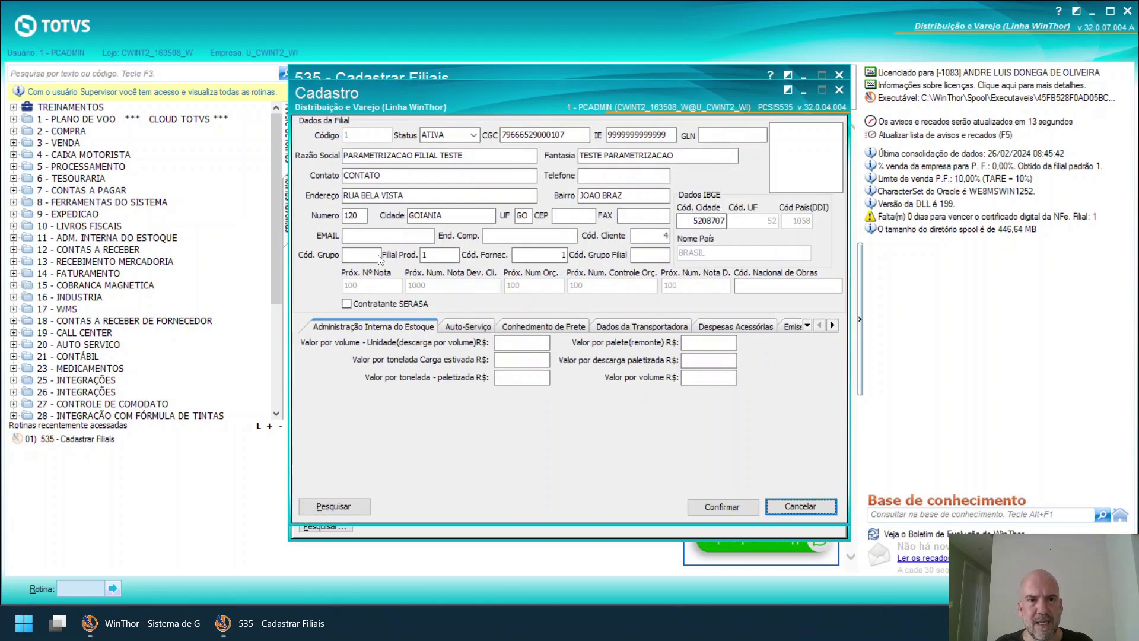
left_click(603, 177)
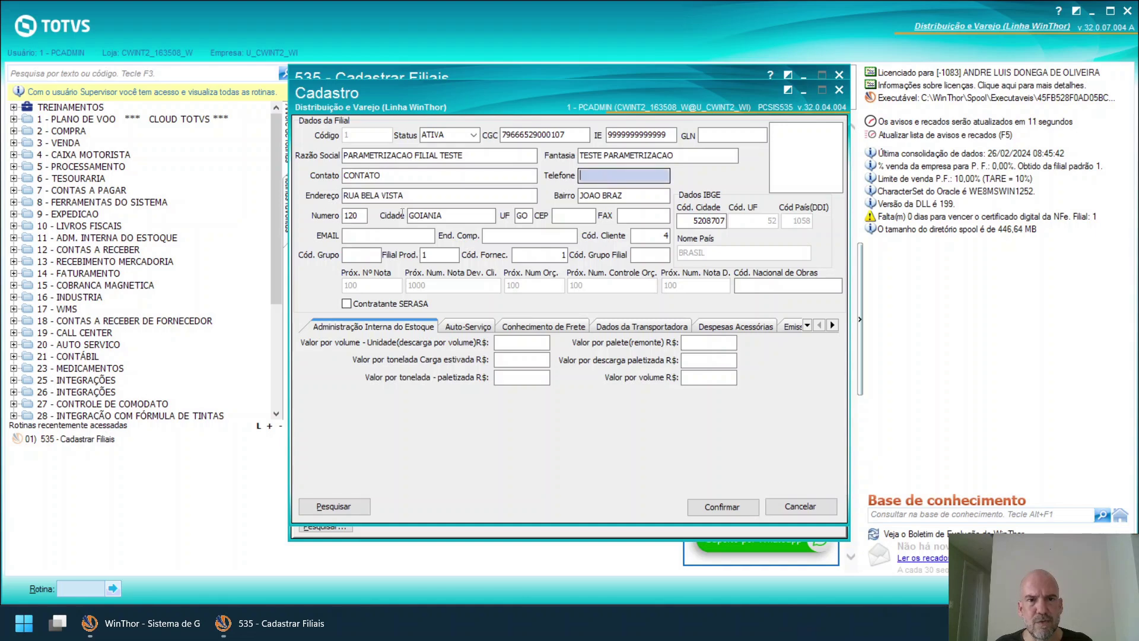
left_click(451, 175)
type("DE TREINAMENTO")
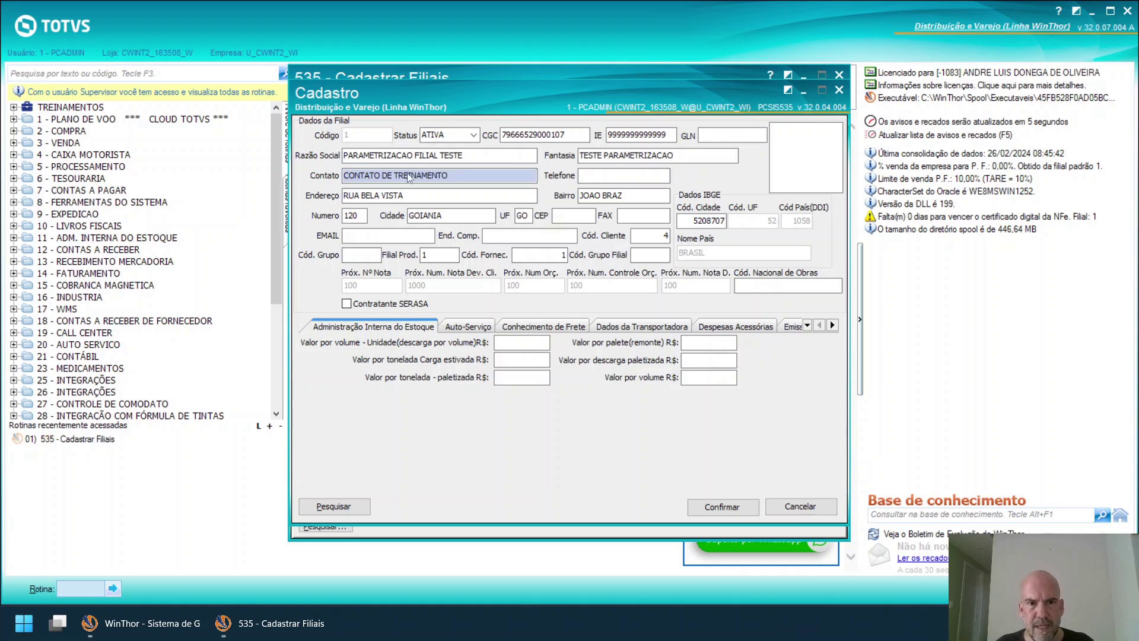
left_click(722, 507)
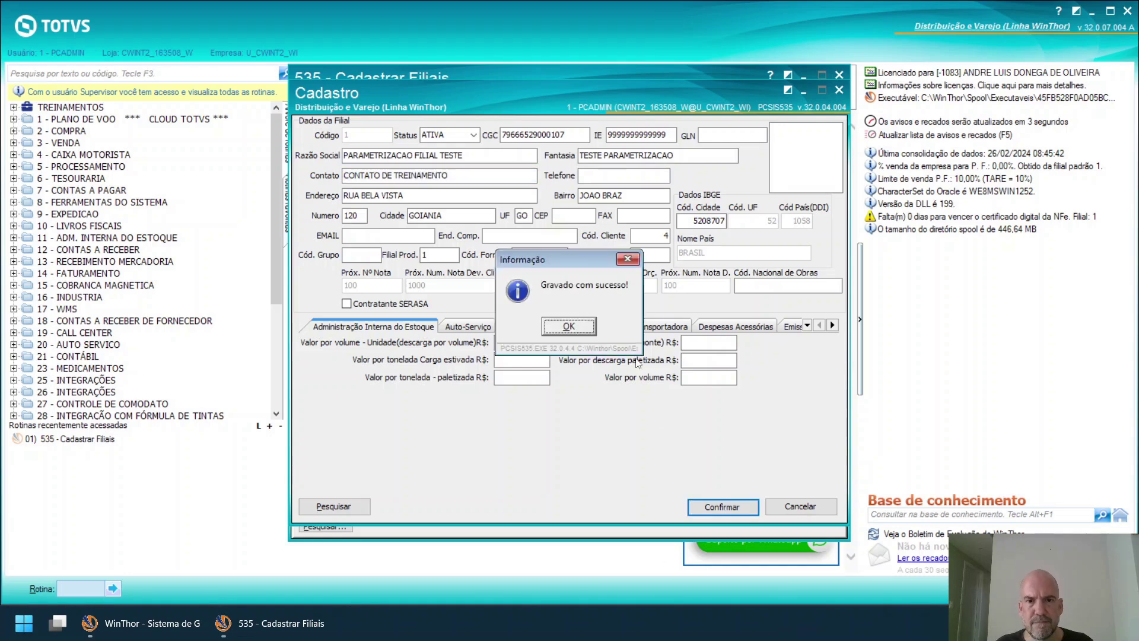
key("Return")
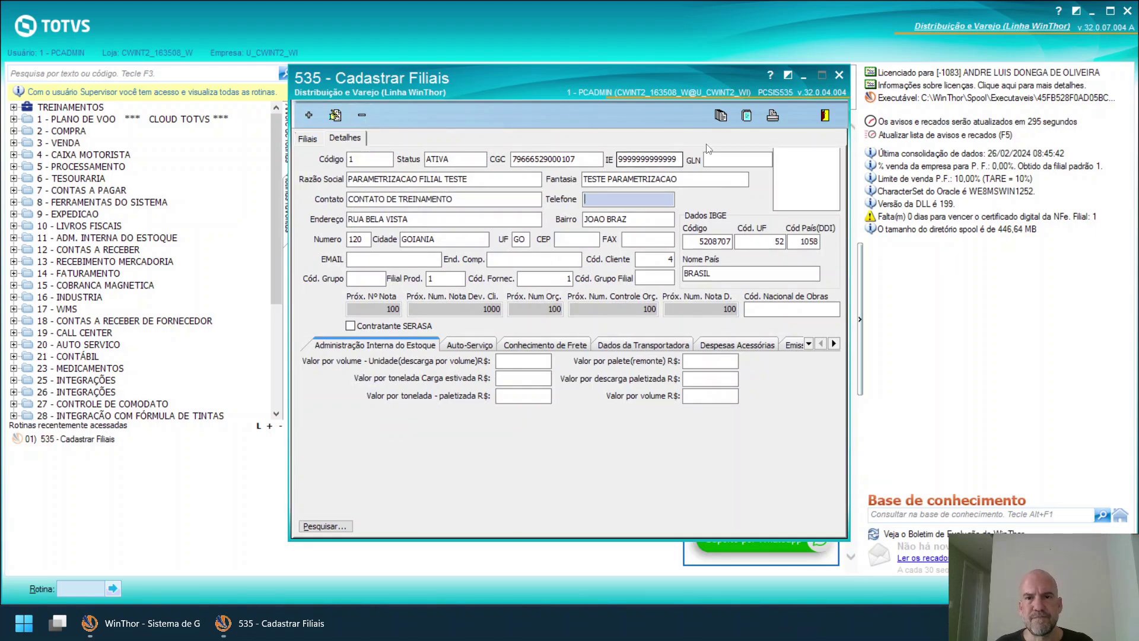
- Open the branch's change log (Registro de Alterações) and search it with the period starting on 01/01/2024
left_click(721, 116)
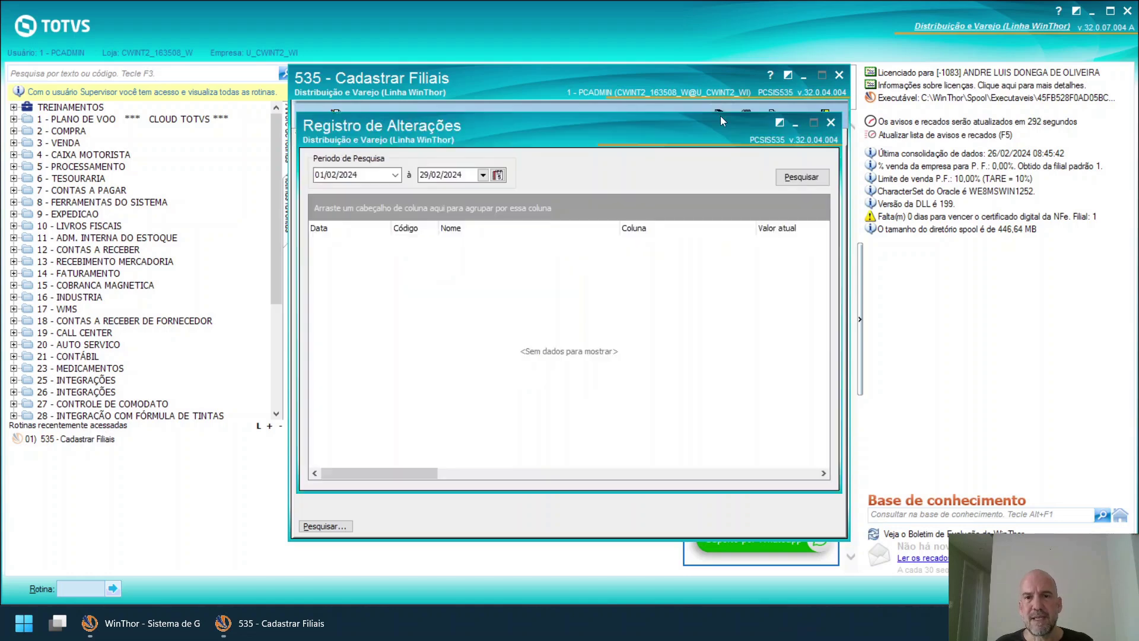
left_click(375, 174)
type("01/01/20")
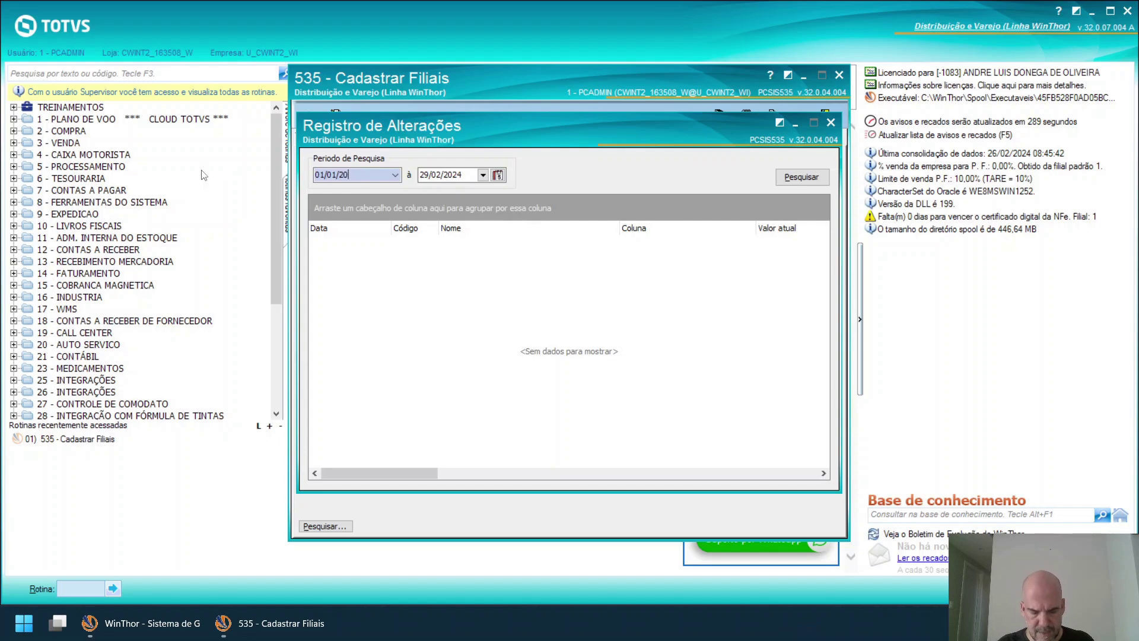
type("24")
key("Tab")
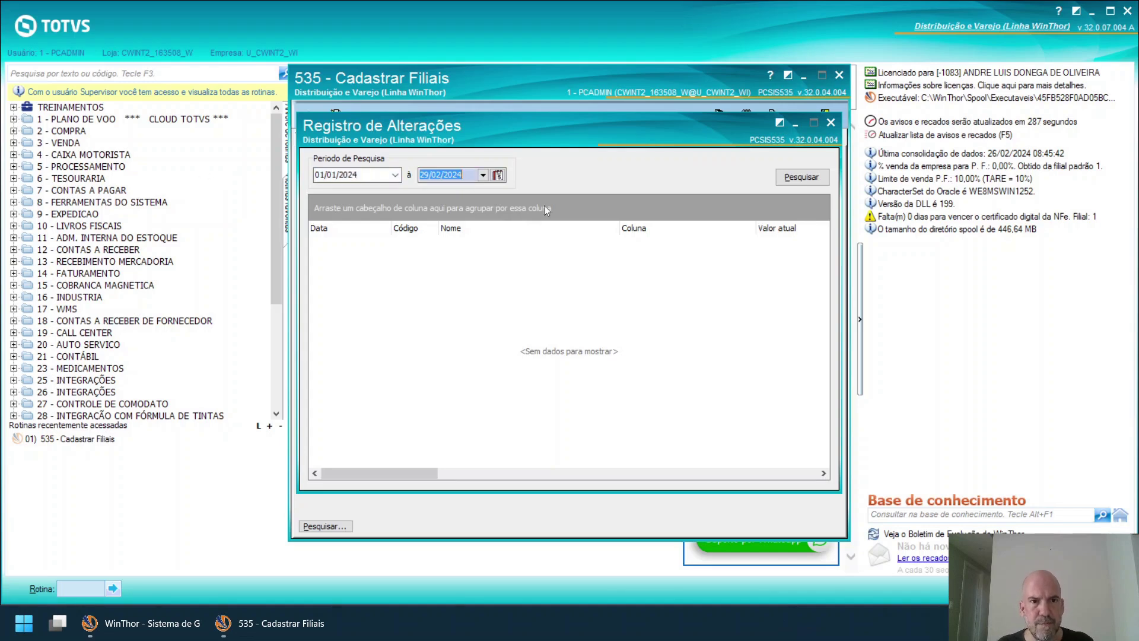
left_click(809, 174)
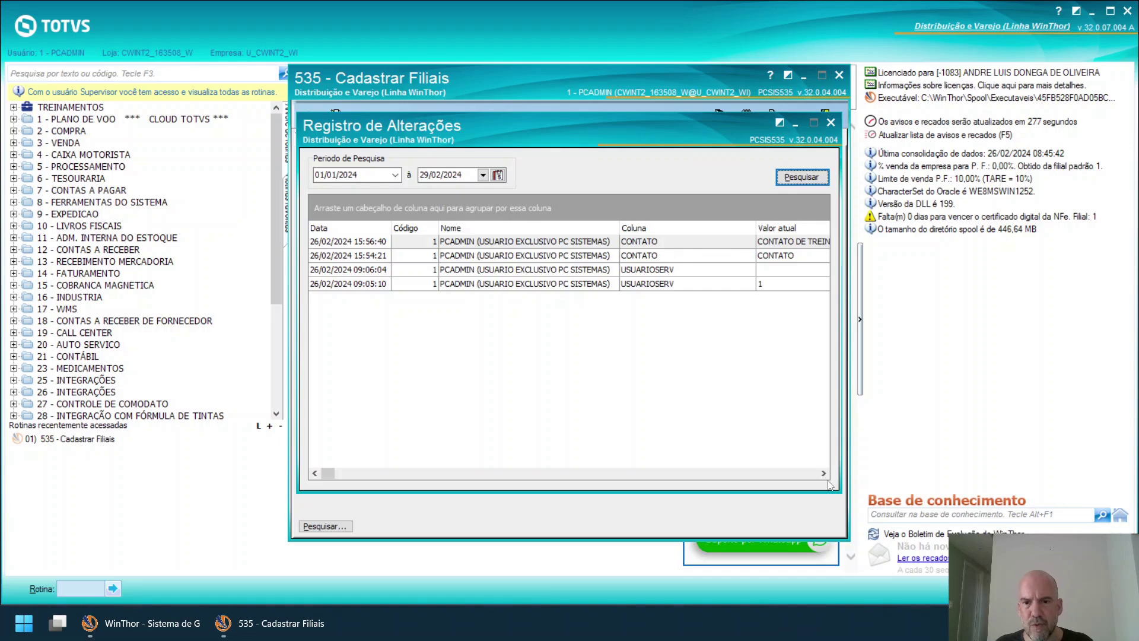
- Examine the remaining columns of the logged changes and close the change log
left_click(800, 473)
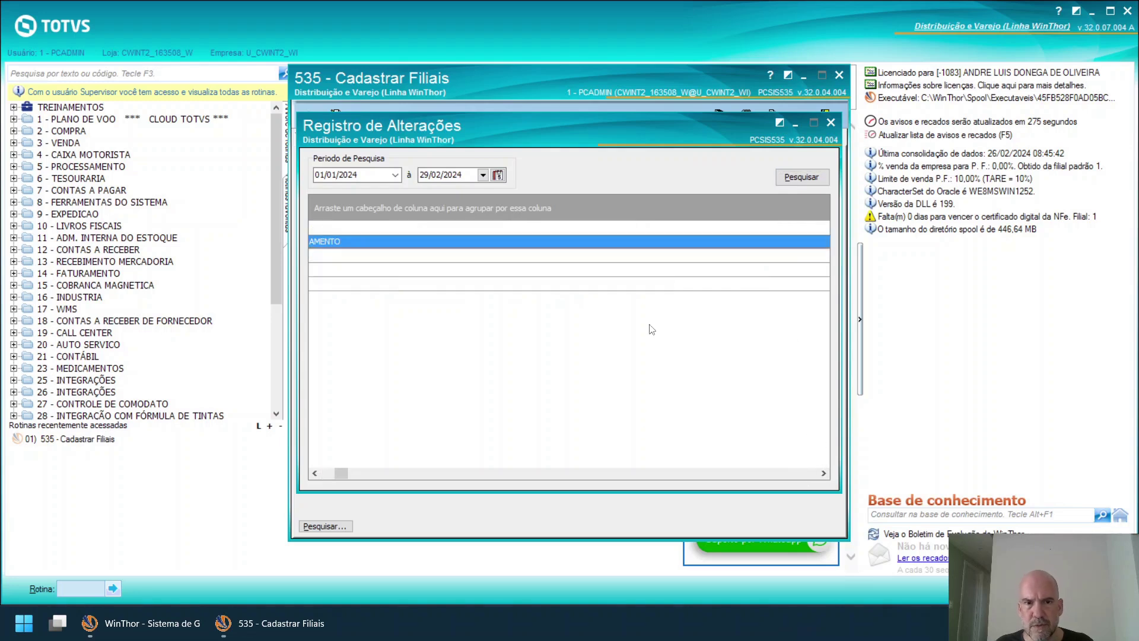
left_click(709, 474)
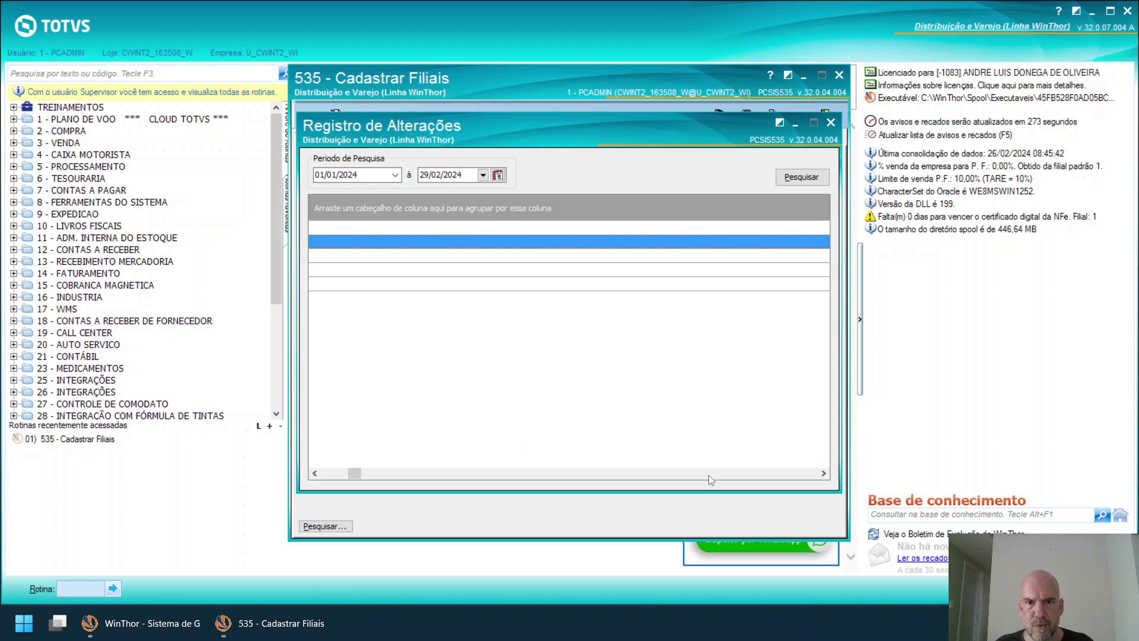
left_click(709, 474)
left_click(709, 474)
left_click(709, 475)
left_click_drag(396, 473, 591, 485)
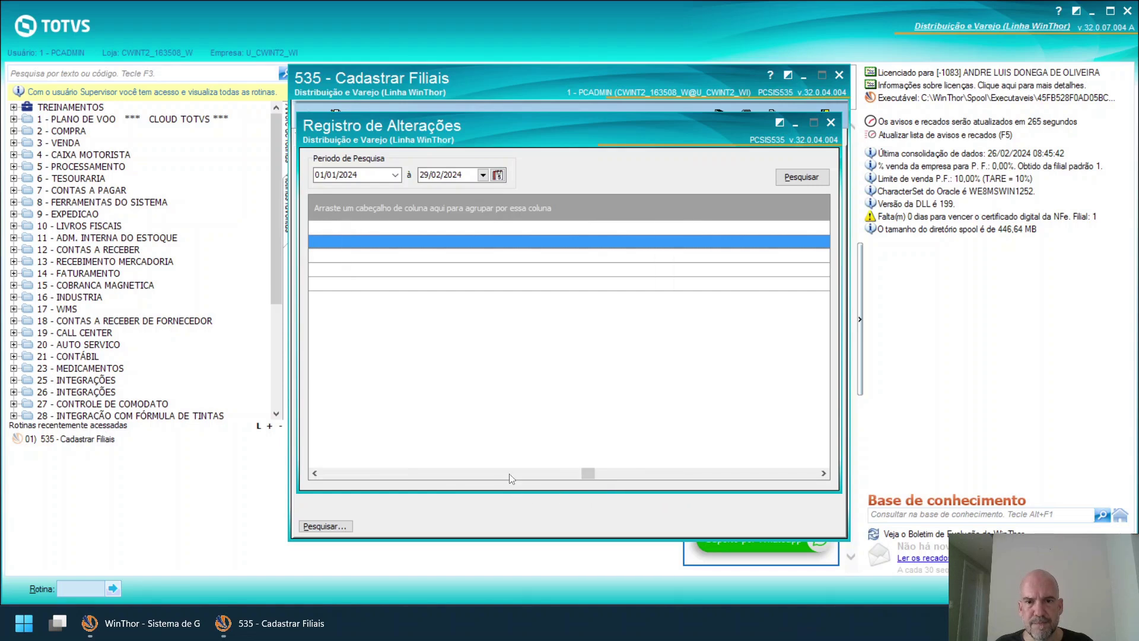
left_click(511, 474)
left_click(830, 123)
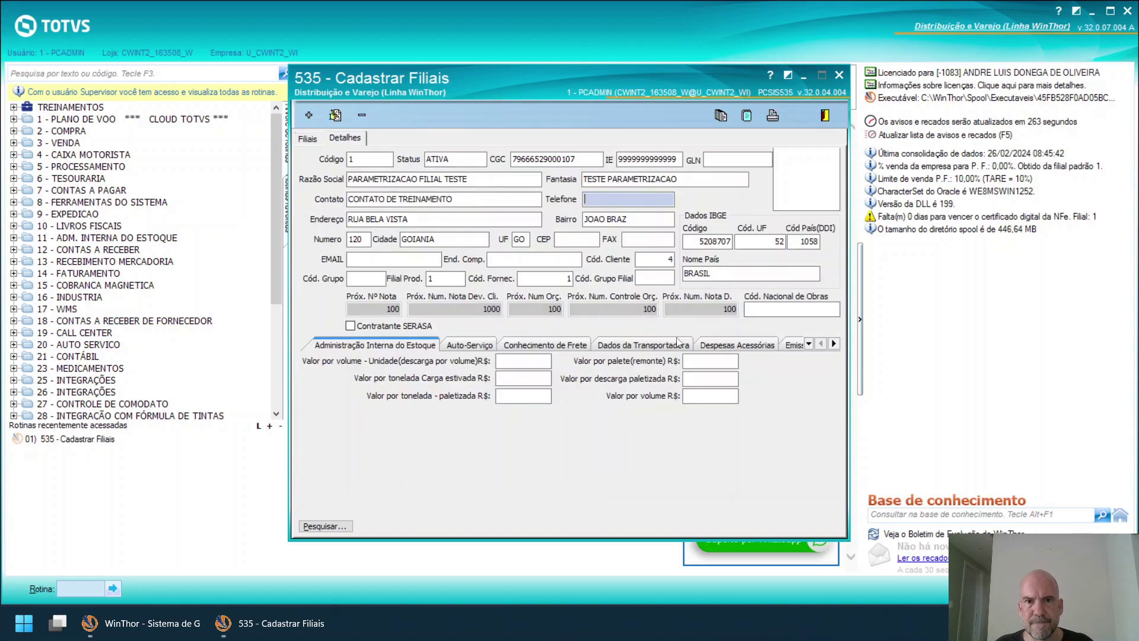
- Open the Editar Notas form, agreeing to block numbering-dependent operations, and examine the Nota Fiscal numbering fields
left_click(747, 115)
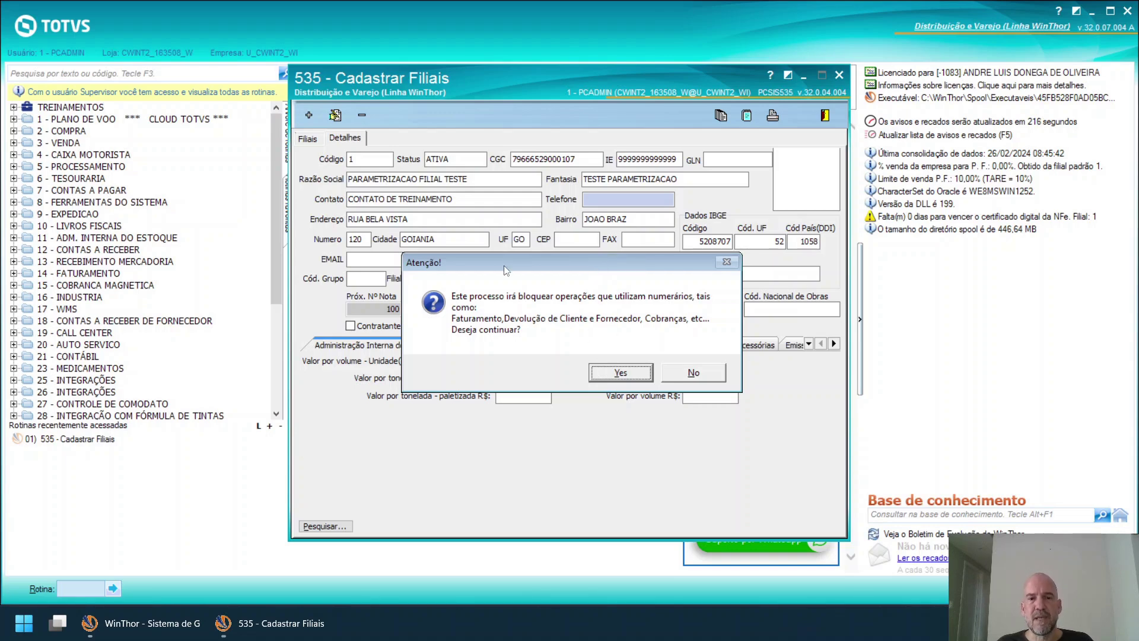
left_click(637, 373)
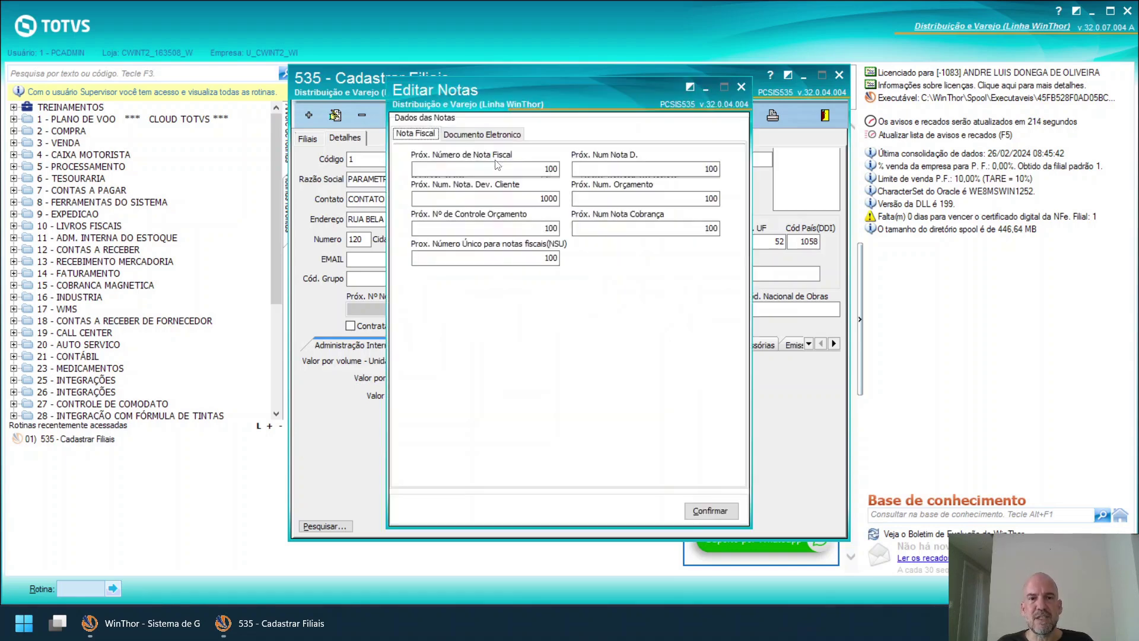
left_click(472, 134)
left_click(417, 134)
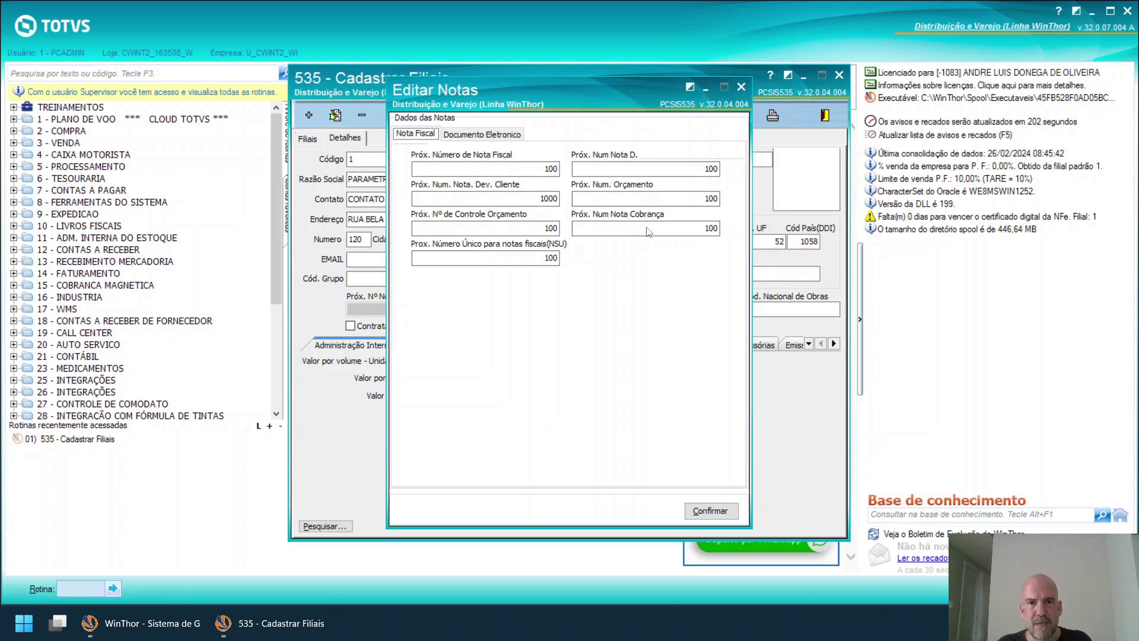
- Review the NF-e numbering and series fields for Notas Fiscal, Manifesto, Importação and Serviço
left_click(474, 134)
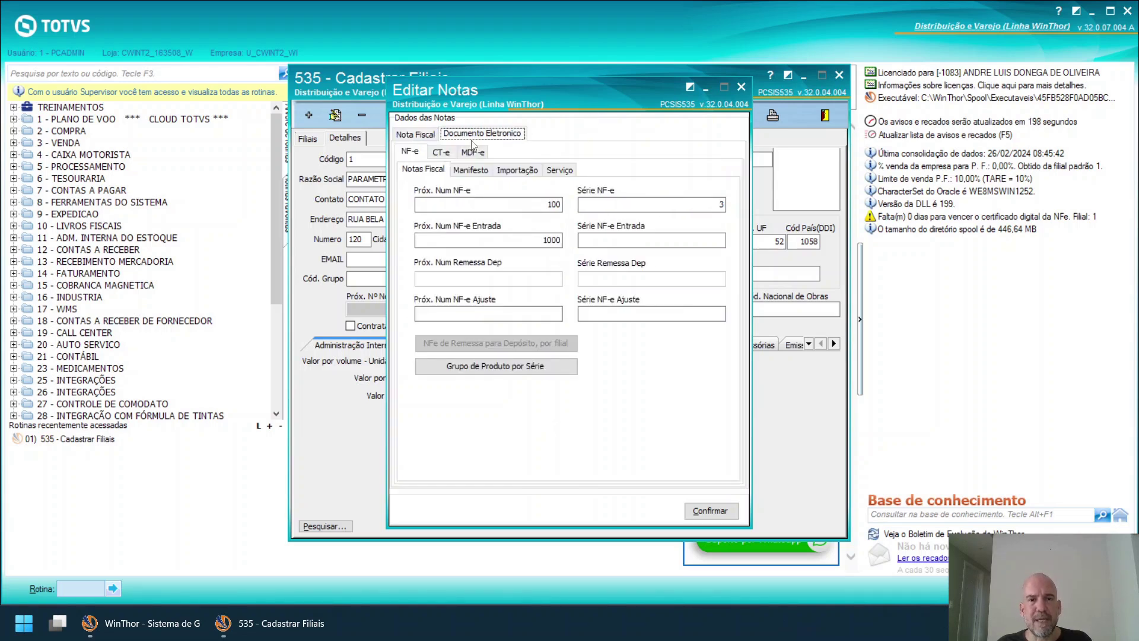
left_click(411, 153)
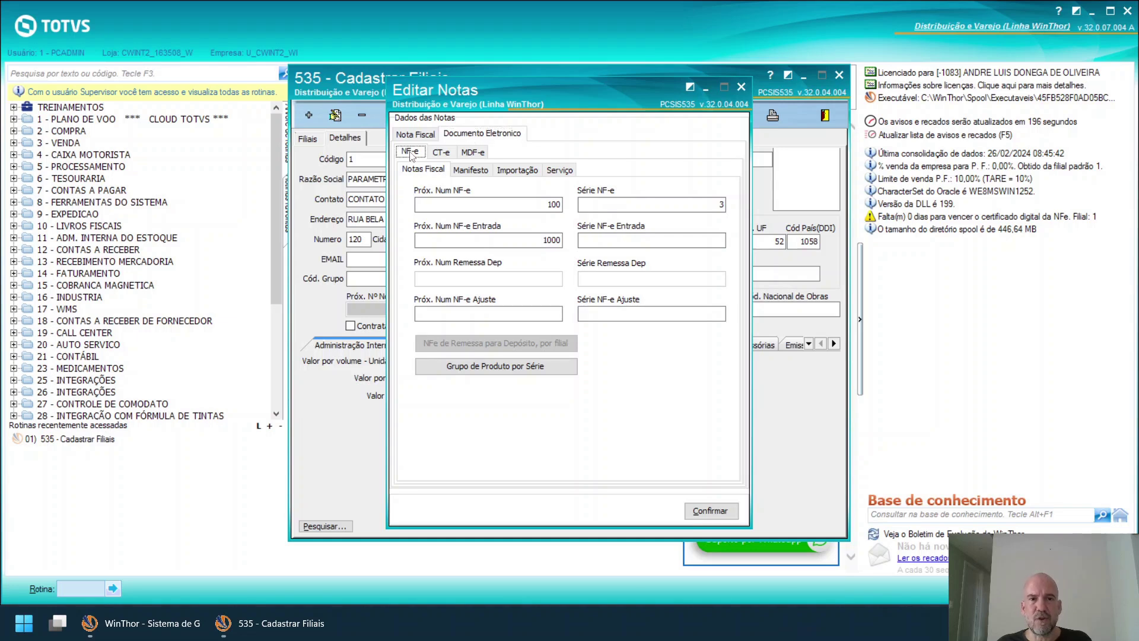
left_click(470, 205)
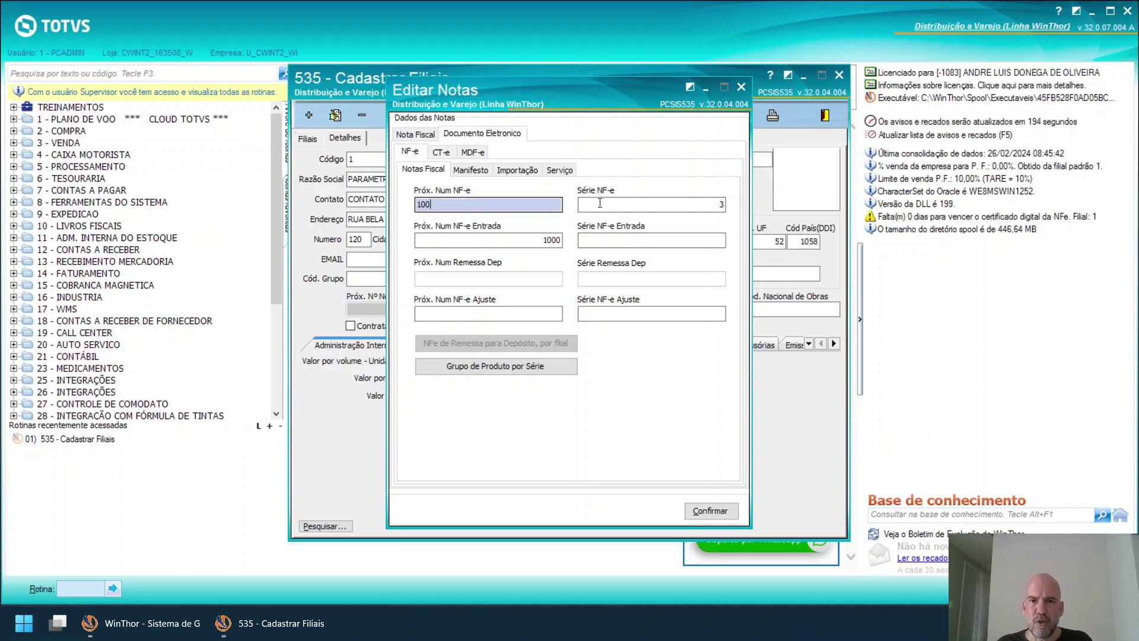
key("Tab")
left_click(498, 240)
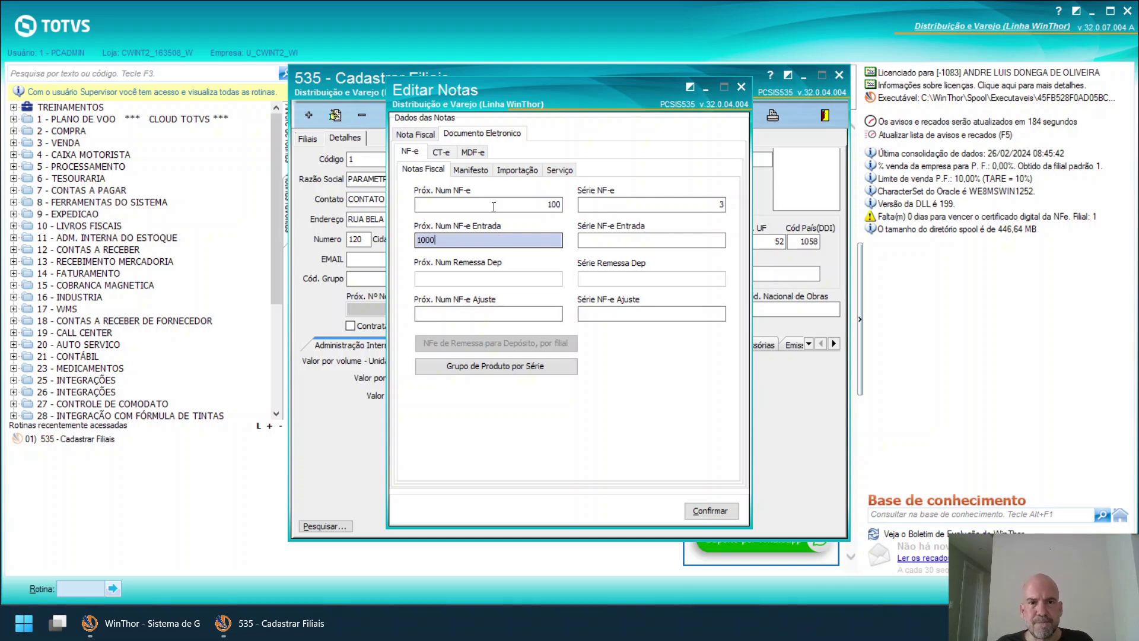
left_click(468, 172)
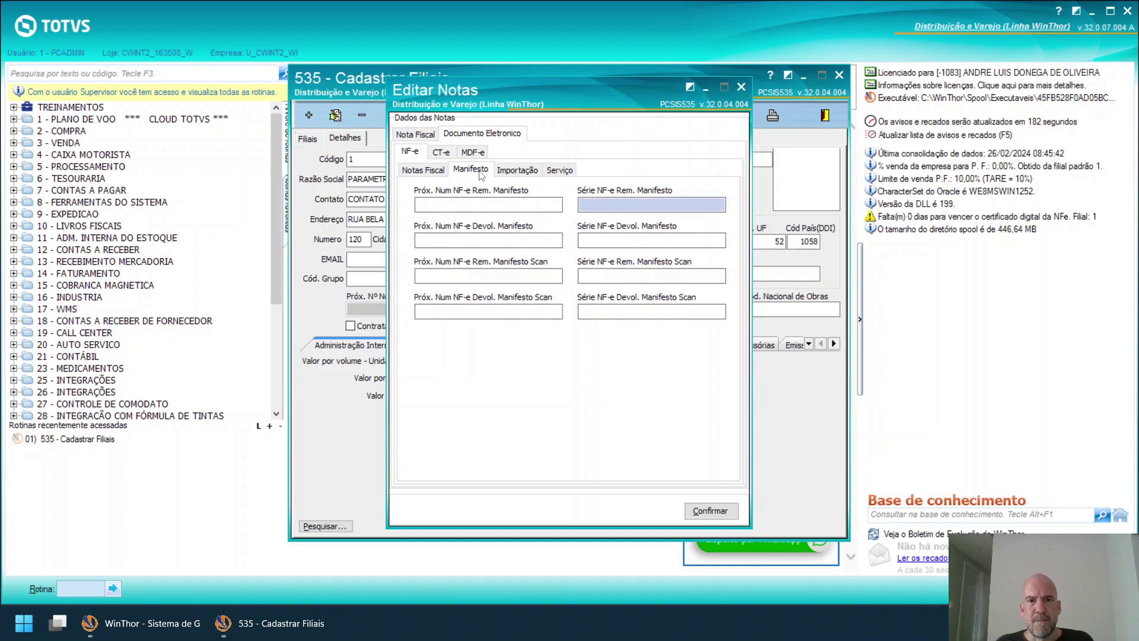
left_click(517, 172)
left_click(558, 173)
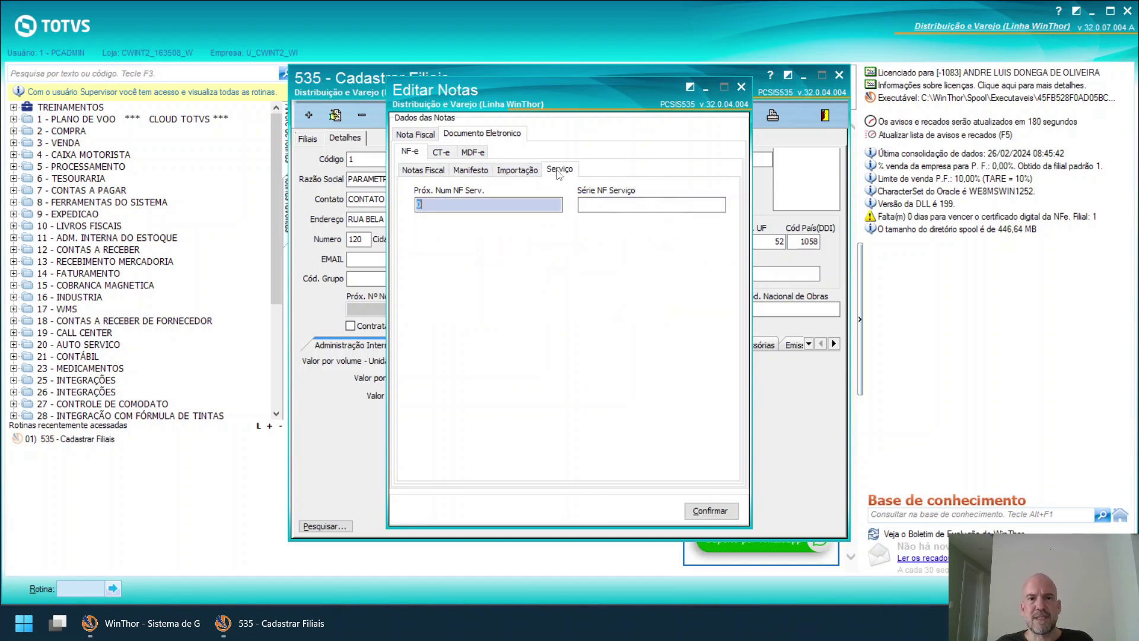
- Review the CT-e and MDF-e numbering, return to the NF-e Notas Fiscal fields and close the form without confirming
left_click(439, 153)
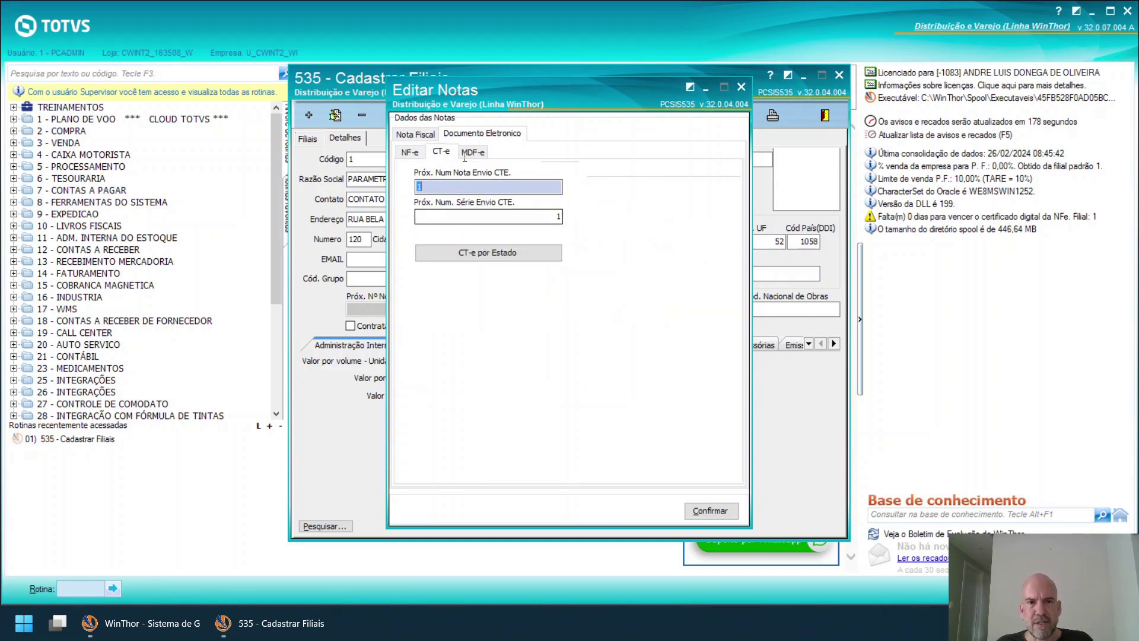
left_click(472, 152)
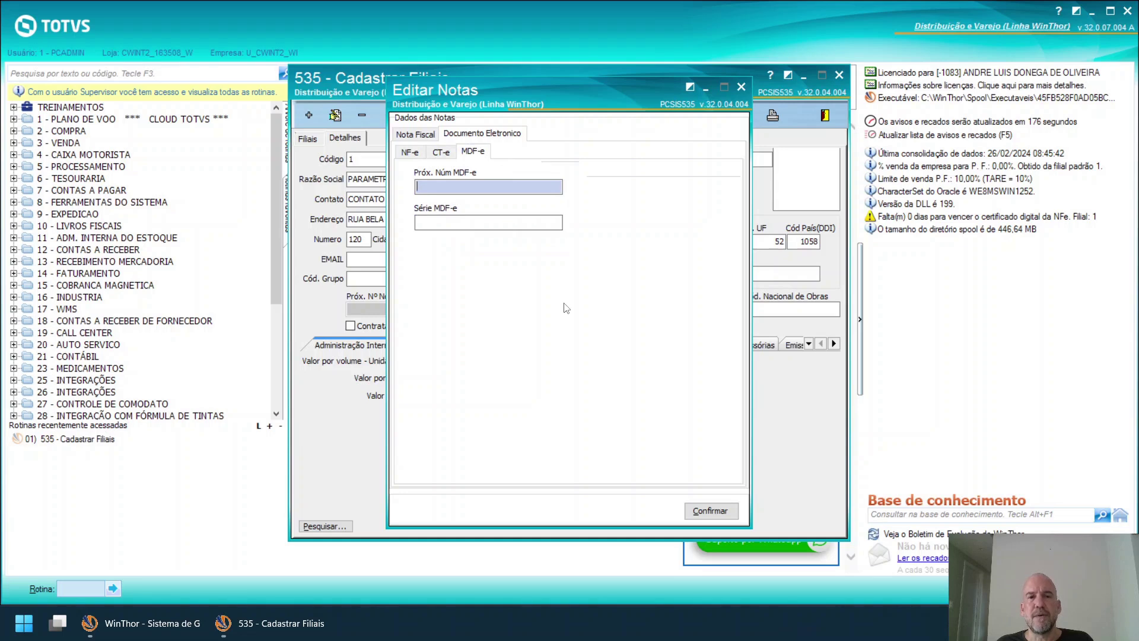
left_click(410, 153)
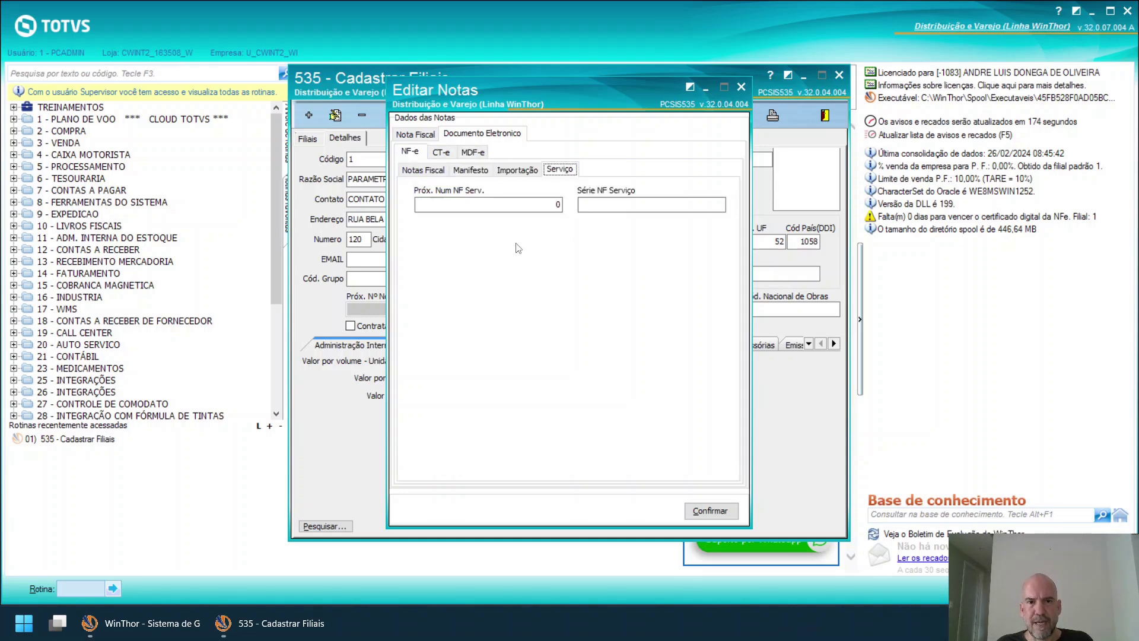
left_click(419, 170)
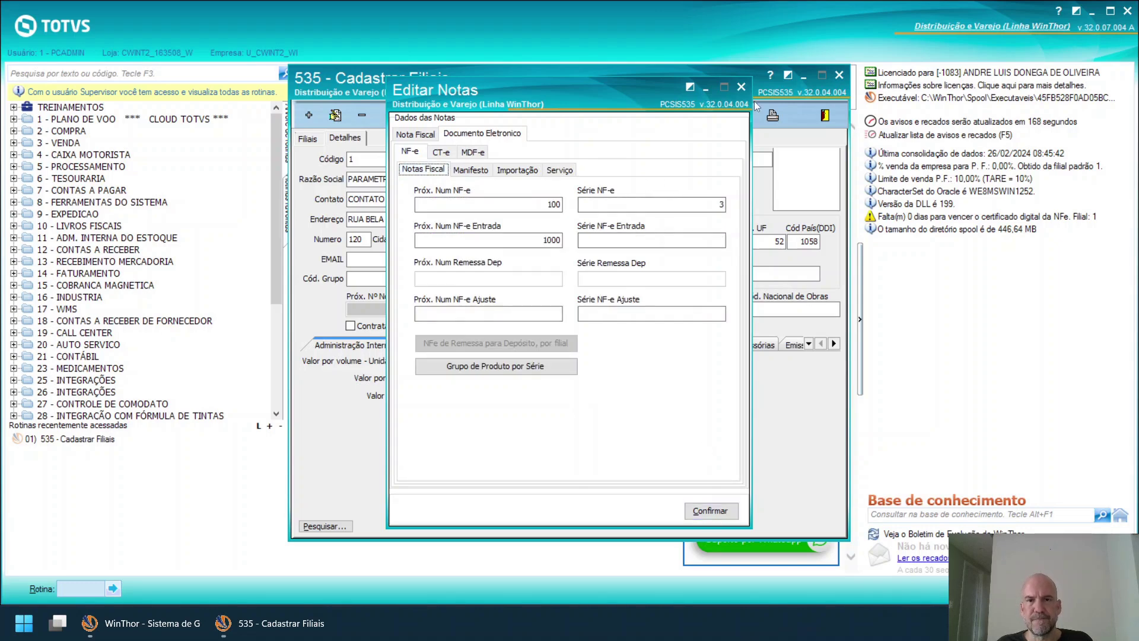
left_click(741, 88)
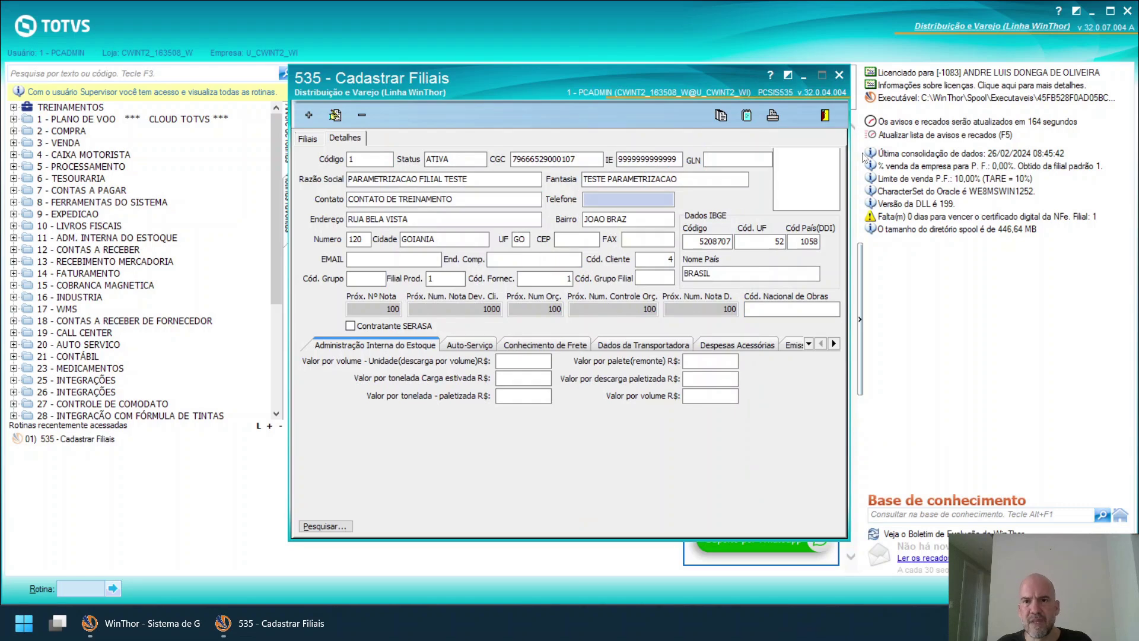
- Preview the Cadastro de Filiais report and close the preview
left_click(771, 116)
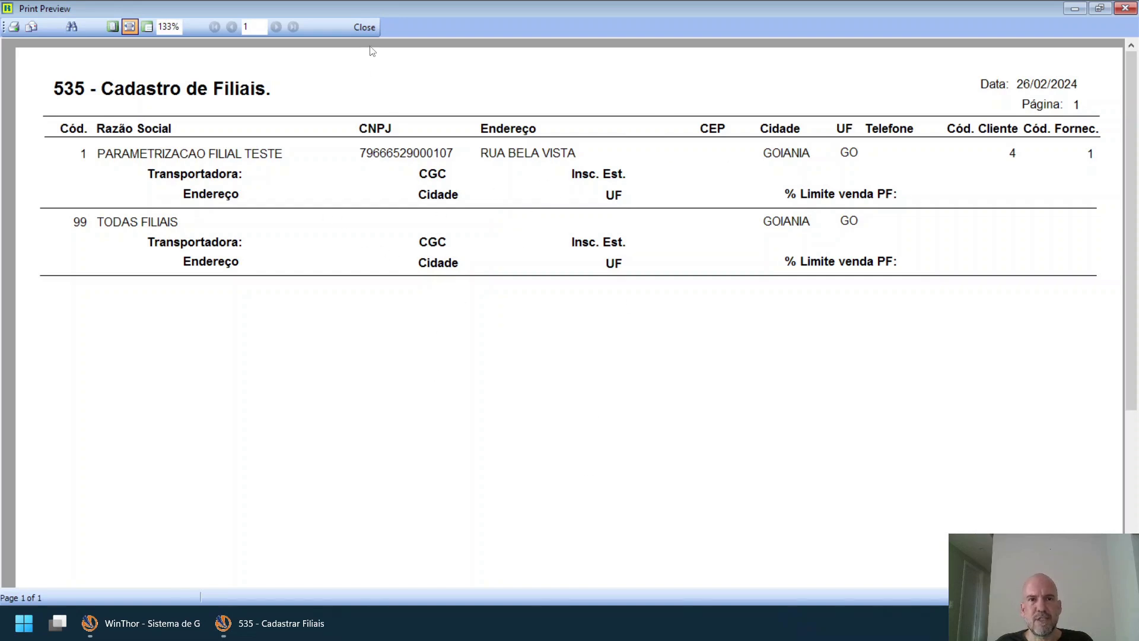
left_click(364, 27)
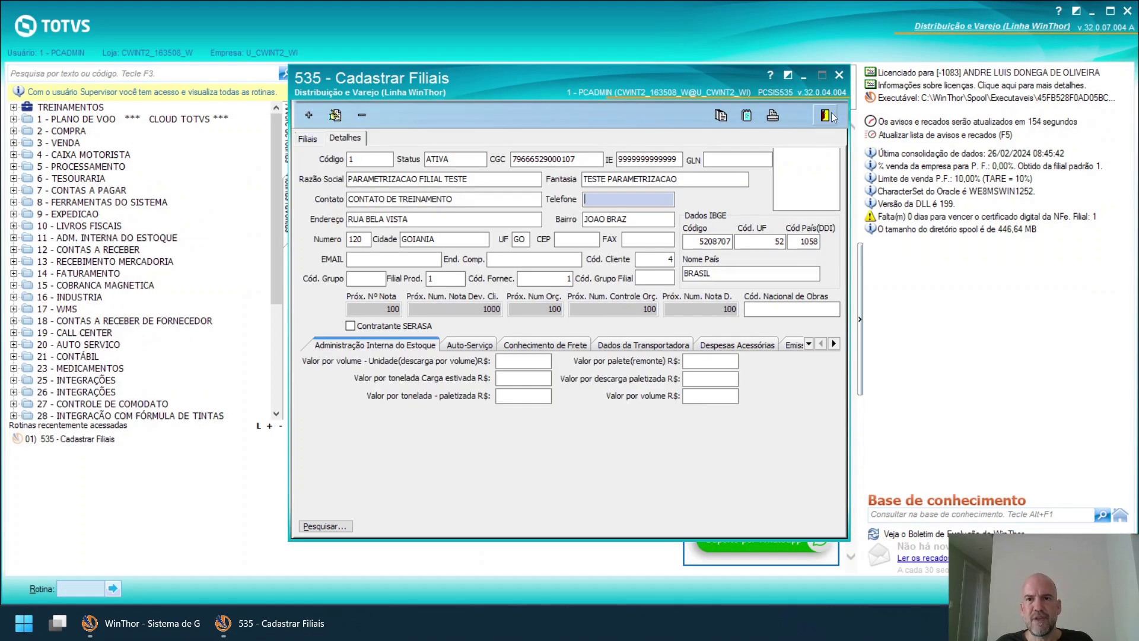